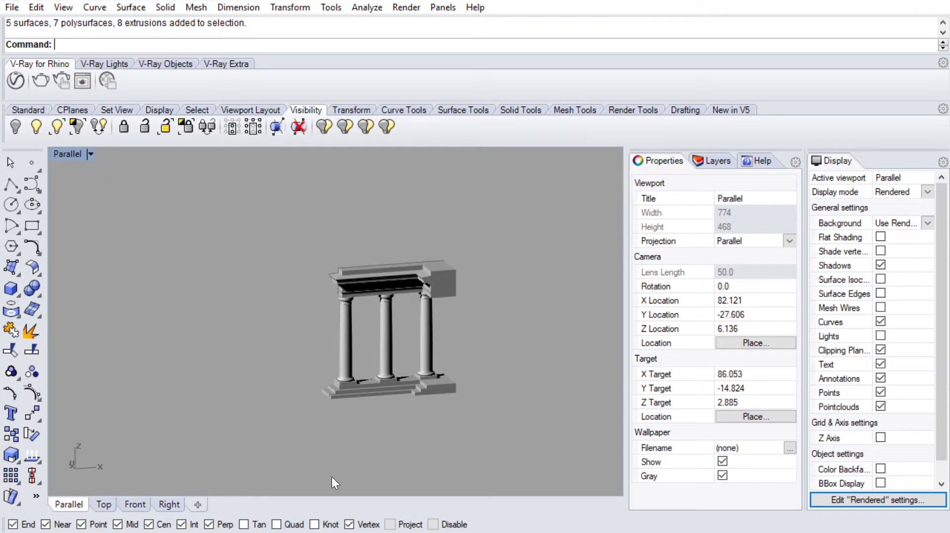
# Step: Switch the viewport to the perspective view and examine the colonnade from several angles
pyautogui.hotkey('ctrl', 'F4')
pyautogui.moveTo(424, 402); pyautogui.dragTo(438, 379, button='right')
pyautogui.scroll(7, 398, 403)
pyautogui.moveTo(380, 400); pyautogui.dragTo(459, 363, button='right')
pyautogui.scroll(-8, 466, 370)
pyautogui.scroll(6, 466, 363)
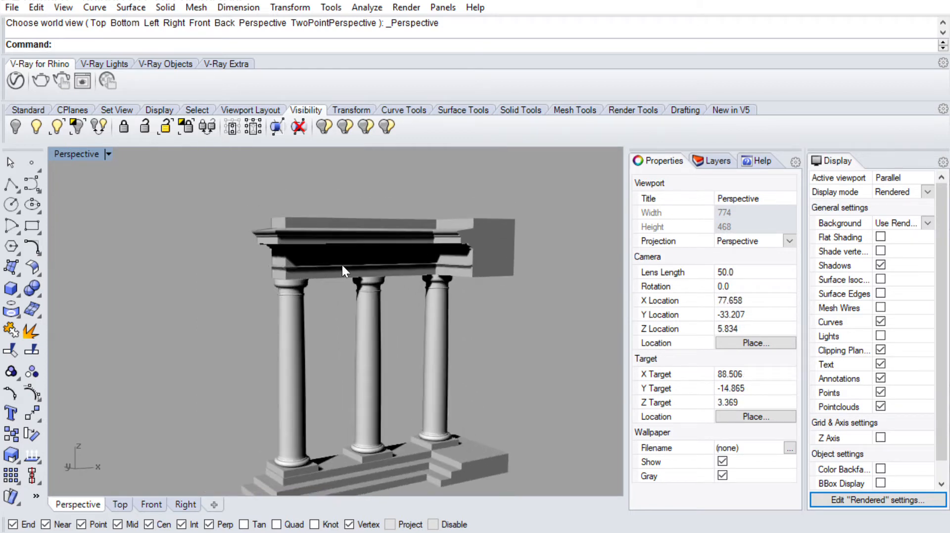
pyautogui.moveTo(343, 266); pyautogui.dragTo(423, 349, button='right')
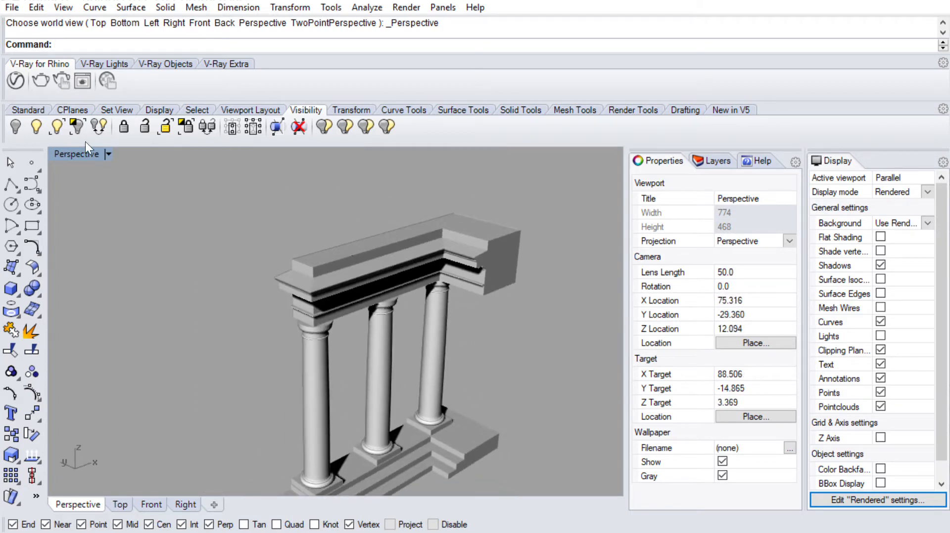
# Step: Set the viewport to the southwest isometric view in parallel projection
pyautogui.click(64, 8)
pyautogui.click(504, 298)
pyautogui.scroll(-4, 438, 268)
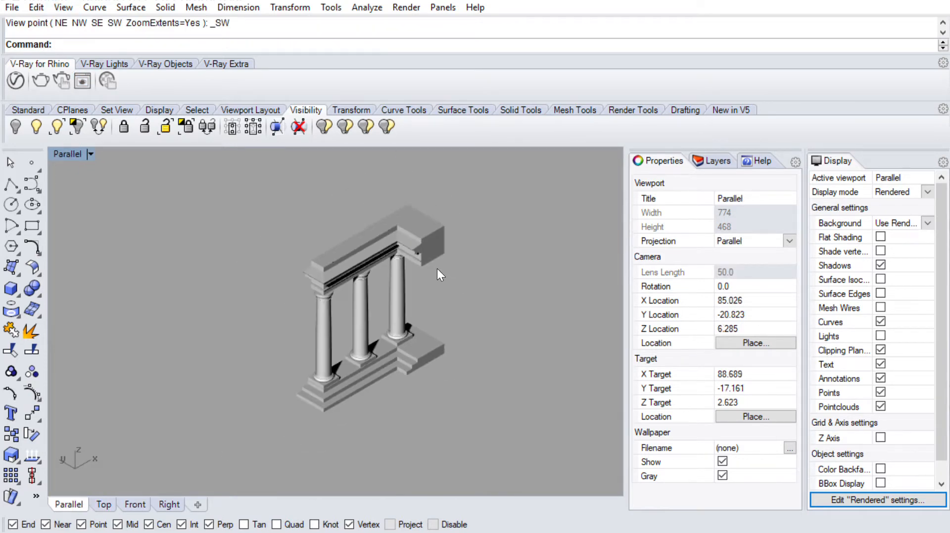
# Step: Examine the columns, cornice and stepped base of the model in the southwest isometric view
pyautogui.scroll(4, 400, 257)
pyautogui.scroll(-2, 420, 232)
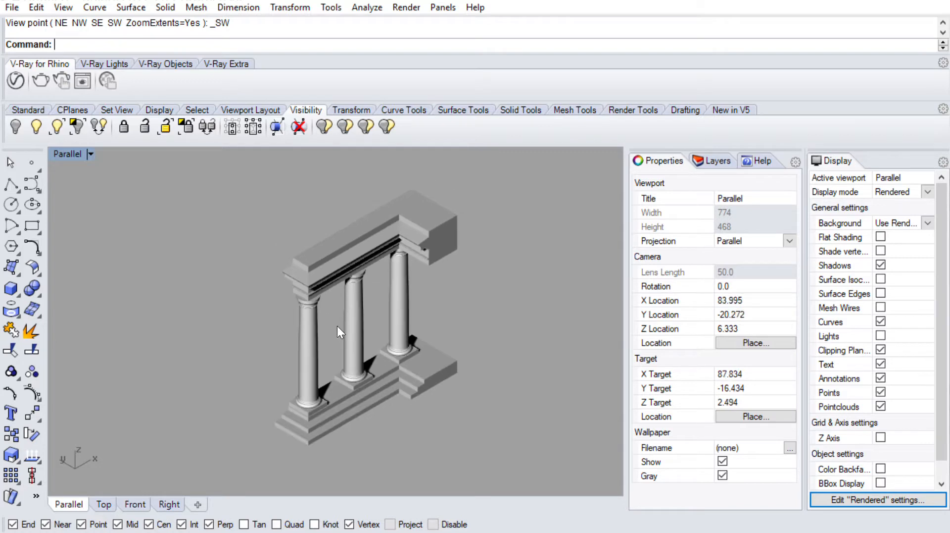
pyautogui.scroll(2, 403, 346)
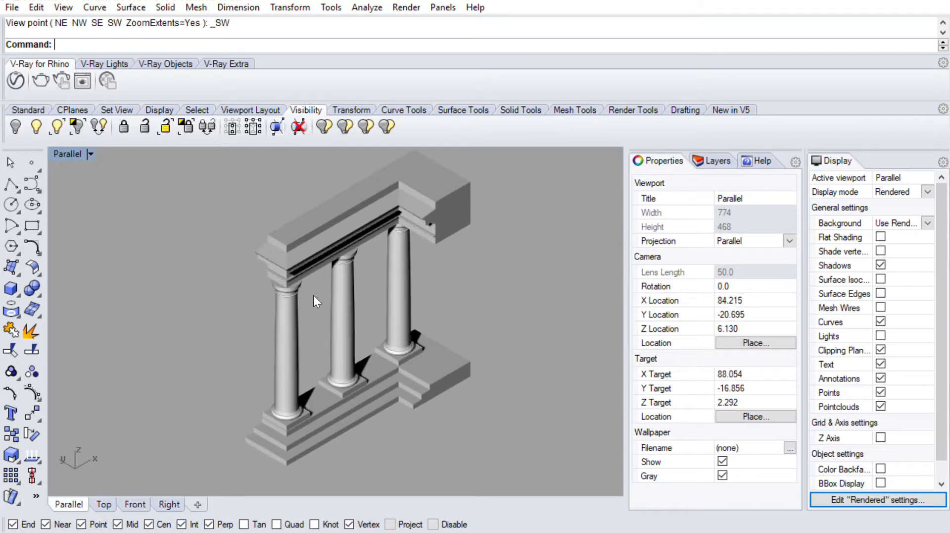
pyautogui.scroll(-3, 381, 367)
pyautogui.scroll(4, 381, 346)
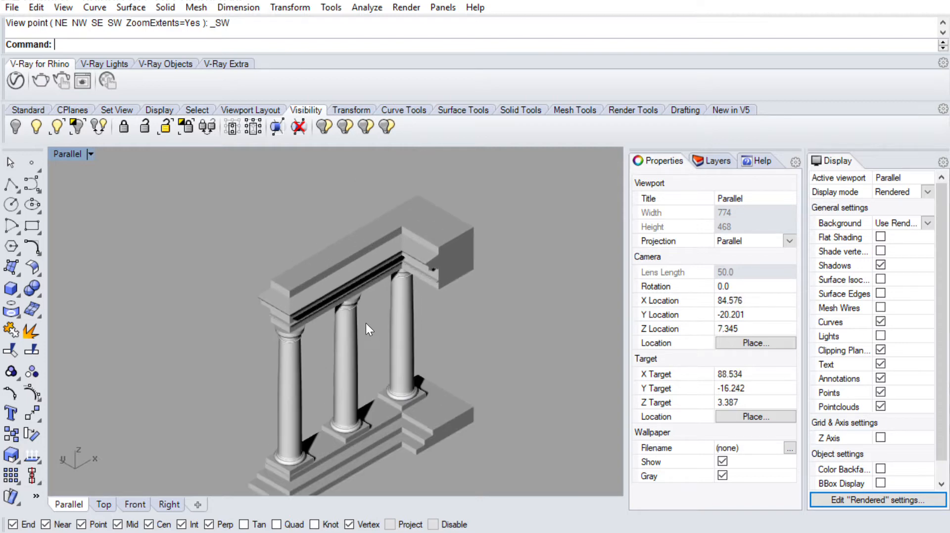
pyautogui.scroll(-3, 419, 254)
pyautogui.scroll(3, 408, 296)
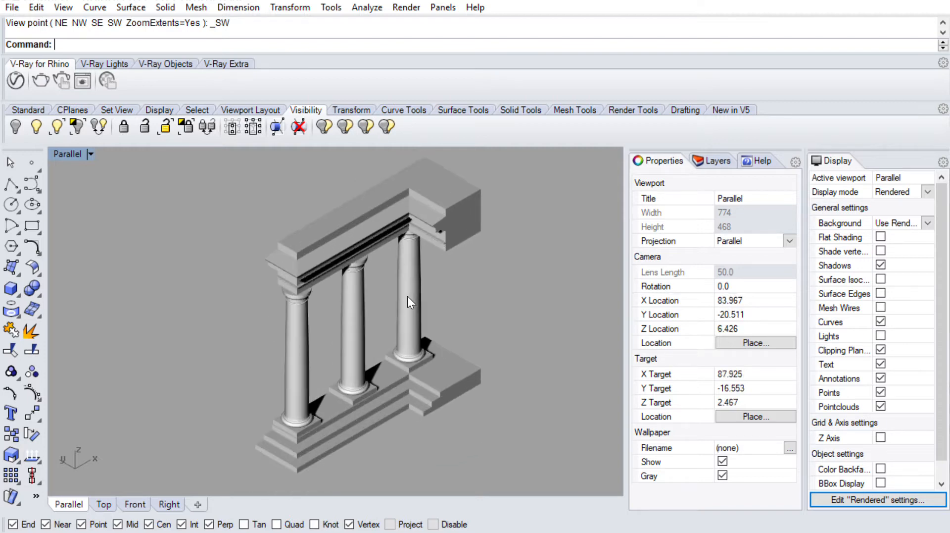
pyautogui.scroll(-1, 408, 296)
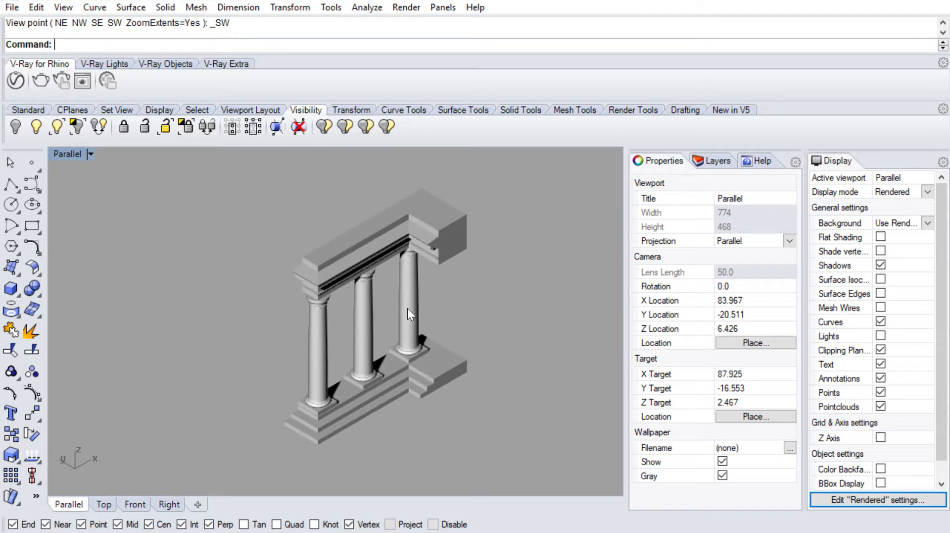
pyautogui.scroll(1, 395, 287)
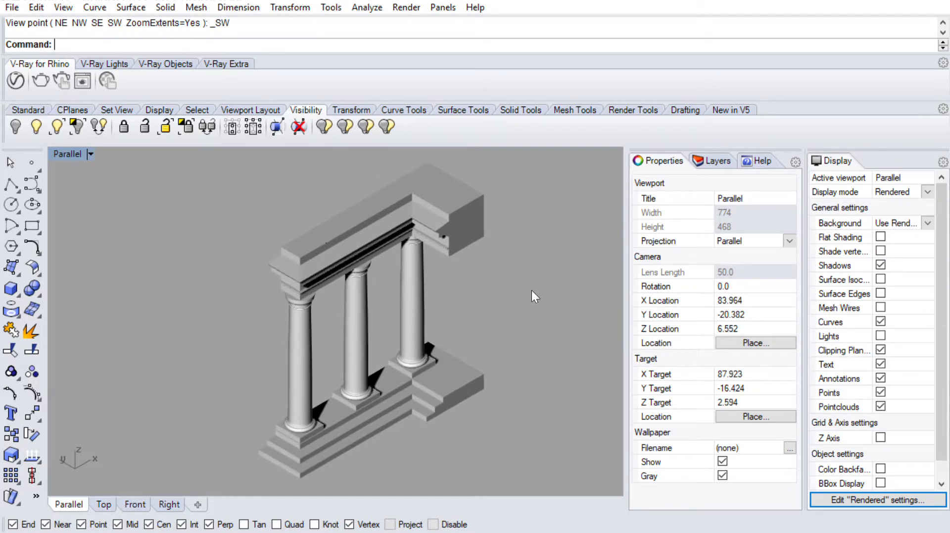
pyautogui.scroll(-1, 388, 280)
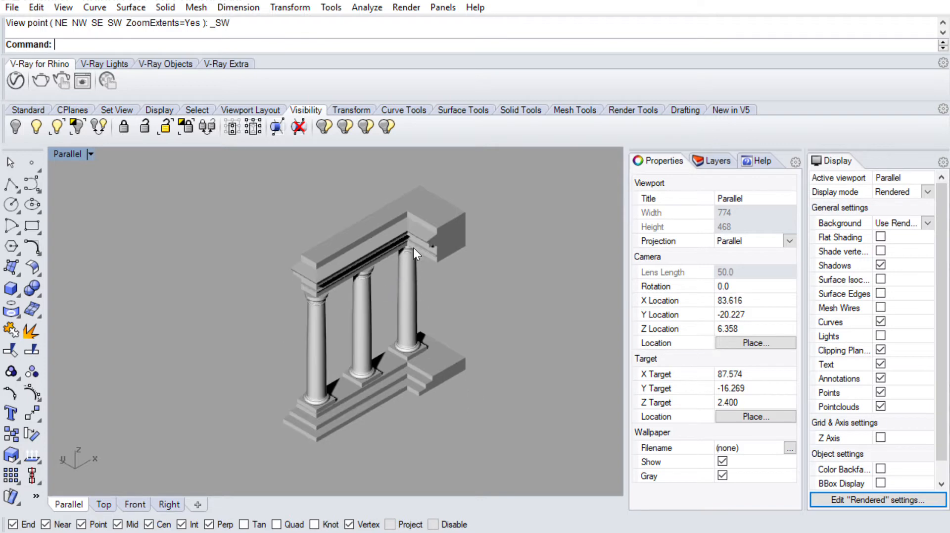
pyautogui.scroll(1, 327, 258)
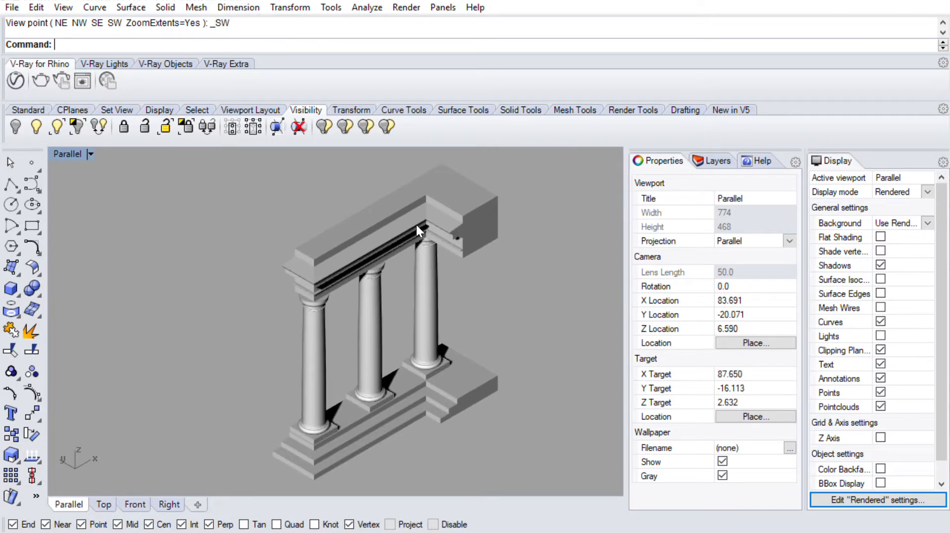
pyautogui.scroll(-2, 414, 239)
pyautogui.scroll(2, 436, 255)
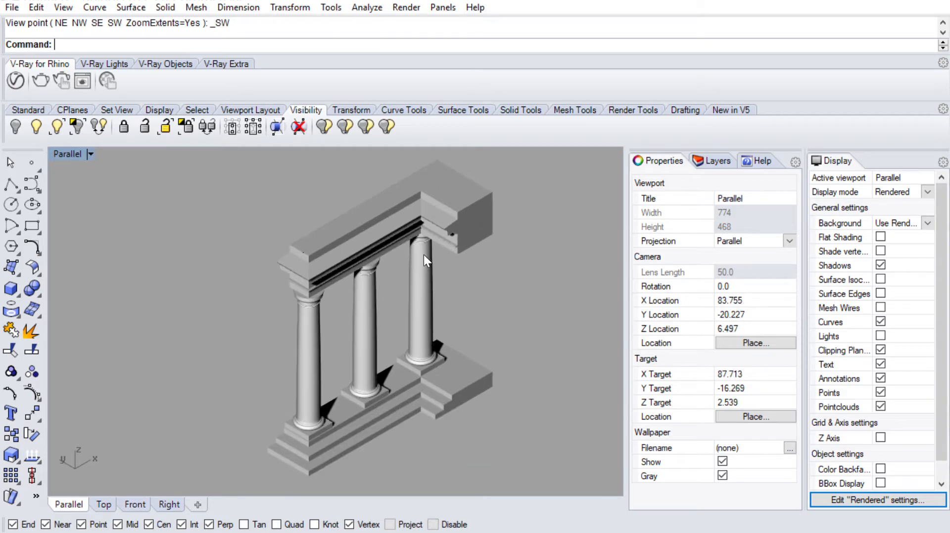
pyautogui.scroll(-2, 423, 254)
pyautogui.scroll(2, 474, 260)
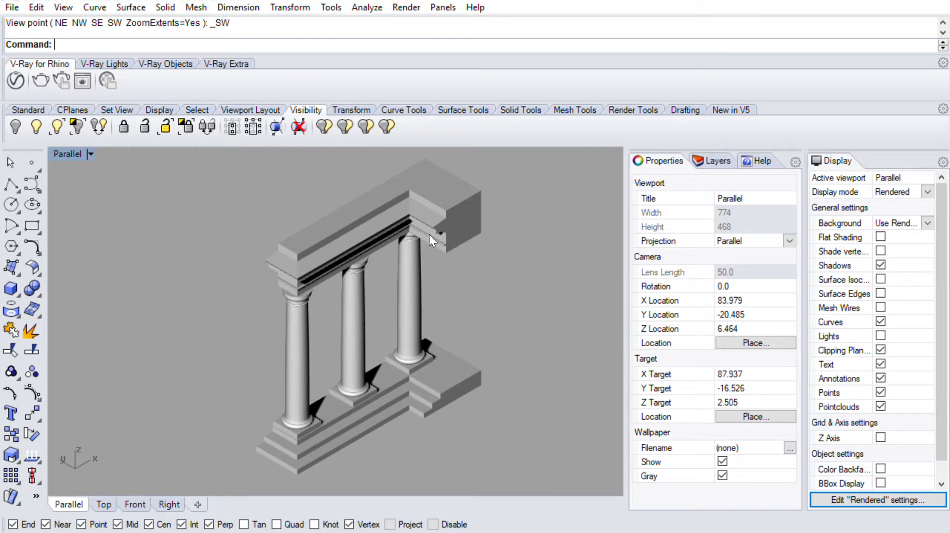
pyautogui.scroll(1, 428, 234)
pyautogui.scroll(1, 417, 238)
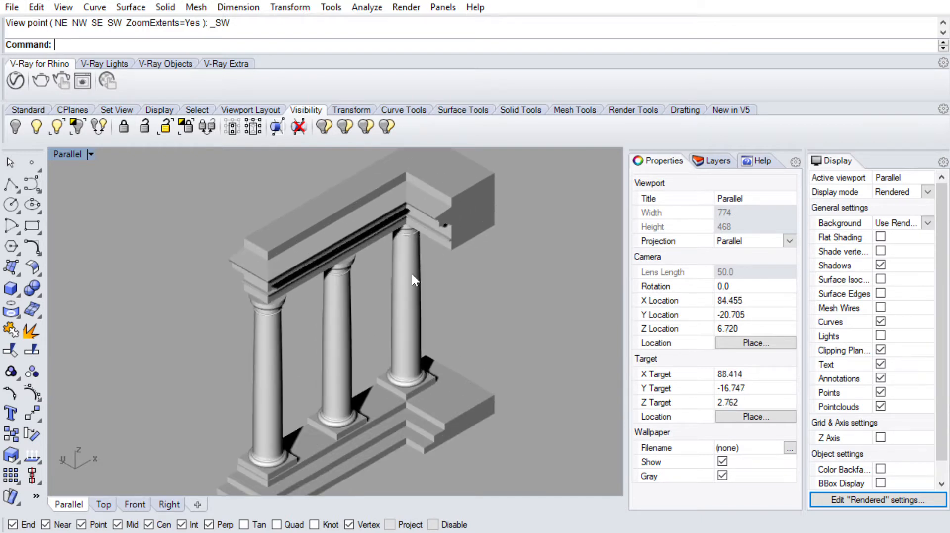
pyautogui.scroll(-5, 341, 368)
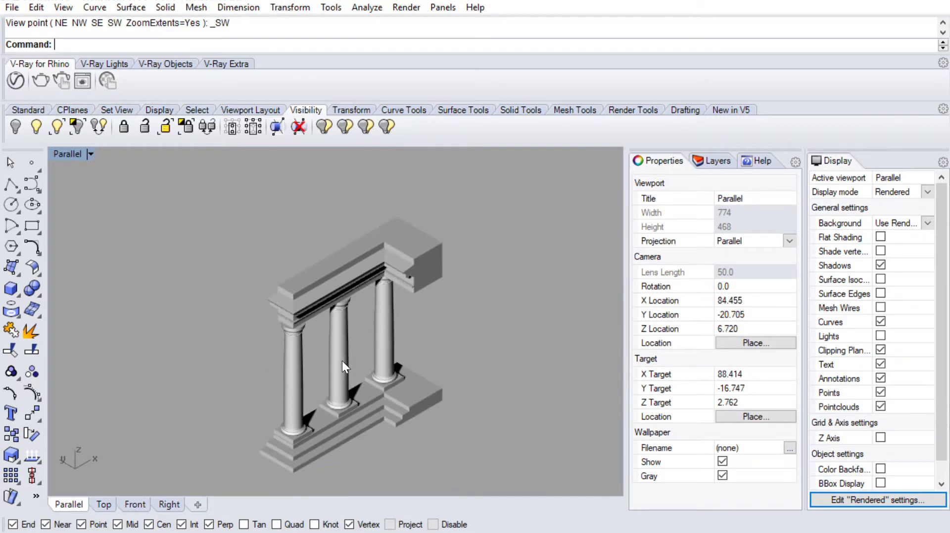
pyautogui.scroll(5, 328, 397)
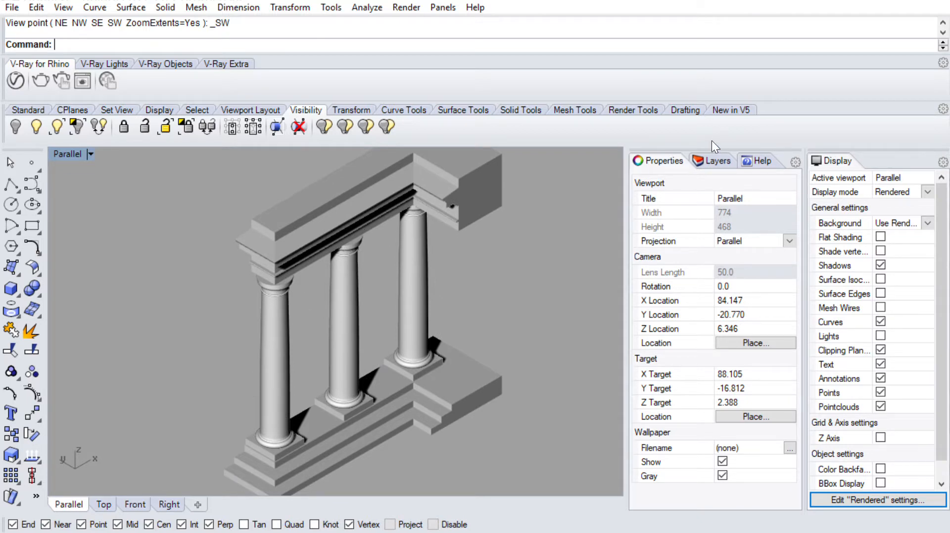
# Step: Display the layer list and check individual columns and the moulding above them by selecting each, leaving nothing selected
pyautogui.click(712, 157)
pyautogui.click(414, 244)
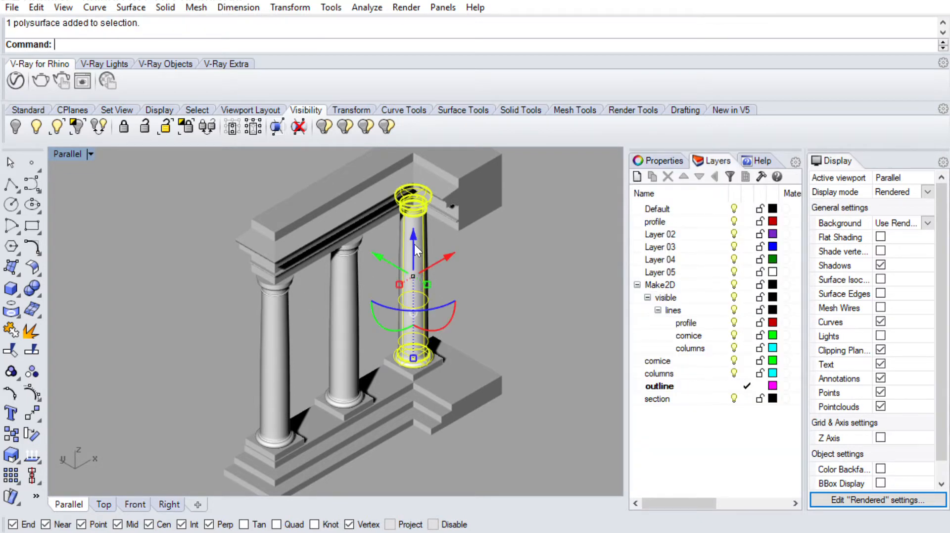
pyautogui.moveTo(414, 244); pyautogui.dragTo(291, 323)
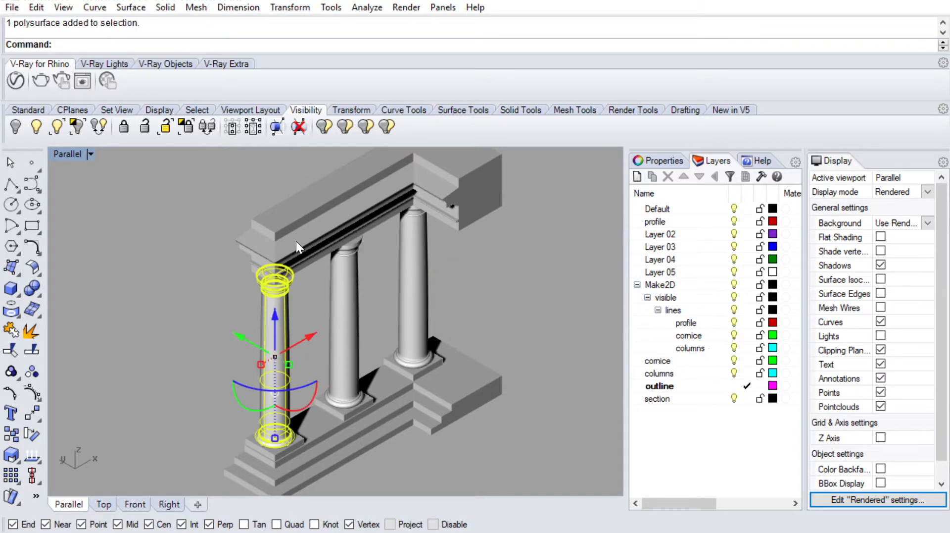
pyautogui.click(272, 234)
pyautogui.scroll(5, 294, 236)
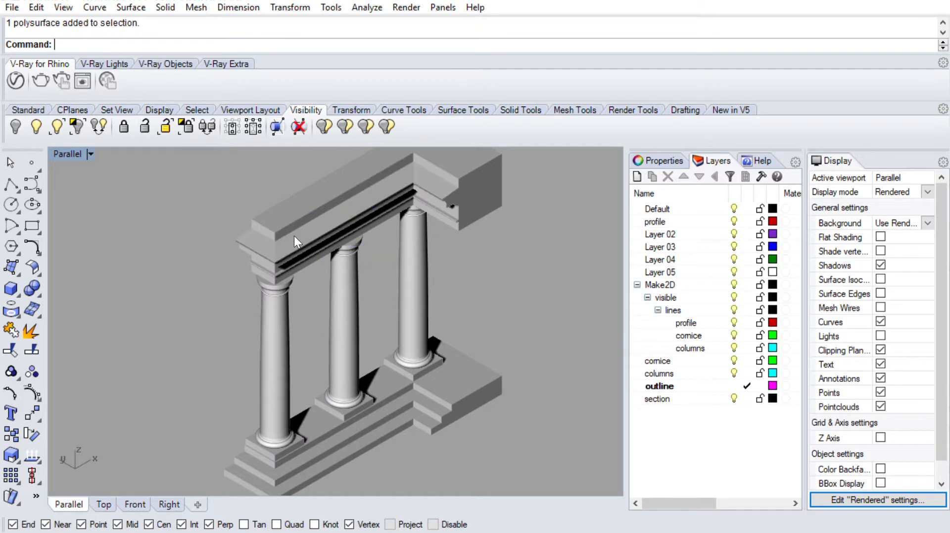
pyautogui.press('Escape')
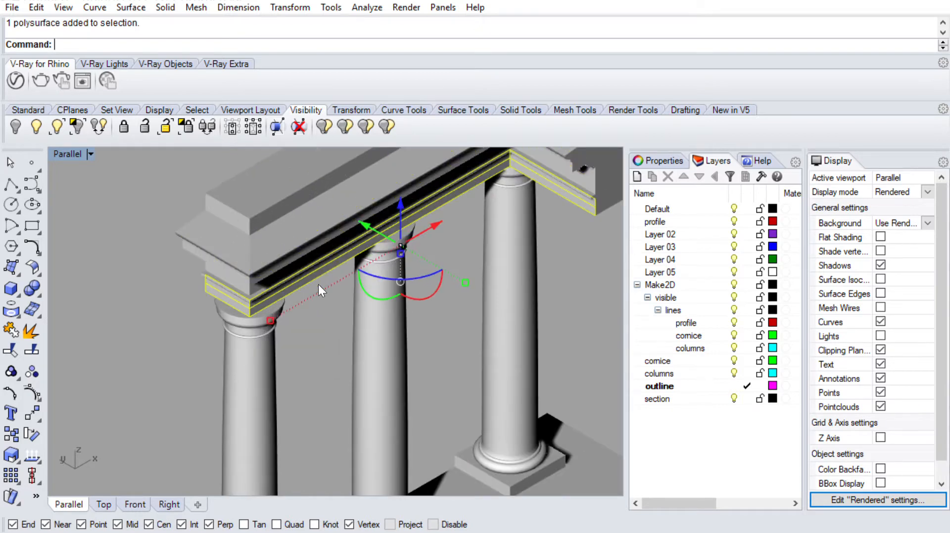
pyautogui.scroll(-4, 318, 284)
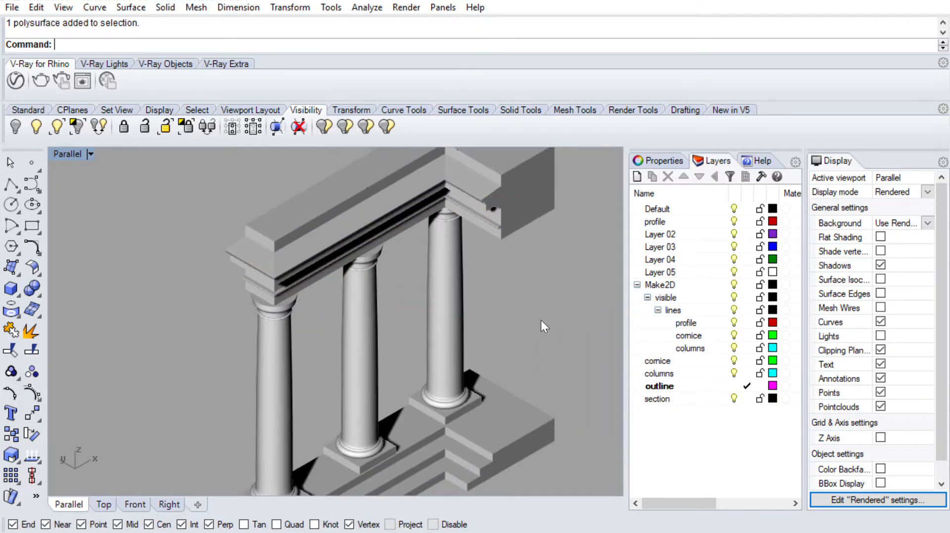
pyautogui.scroll(-2, 482, 267)
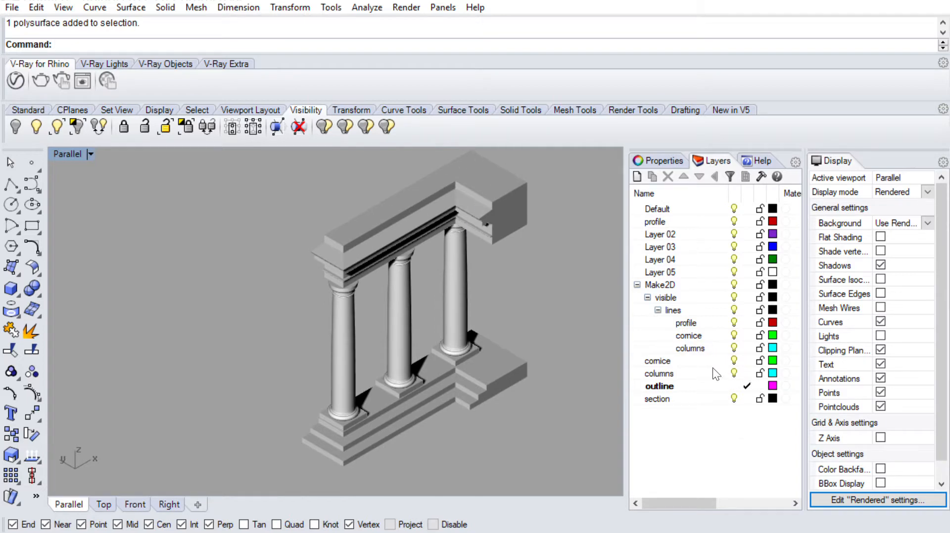
# Step: Select the entire colonnade model and create a 2D line drawing of it from the isometric view with Make2D
pyautogui.scroll(-2, 547, 305)
pyautogui.scroll(2, 512, 304)
pyautogui.scroll(-2, 483, 203)
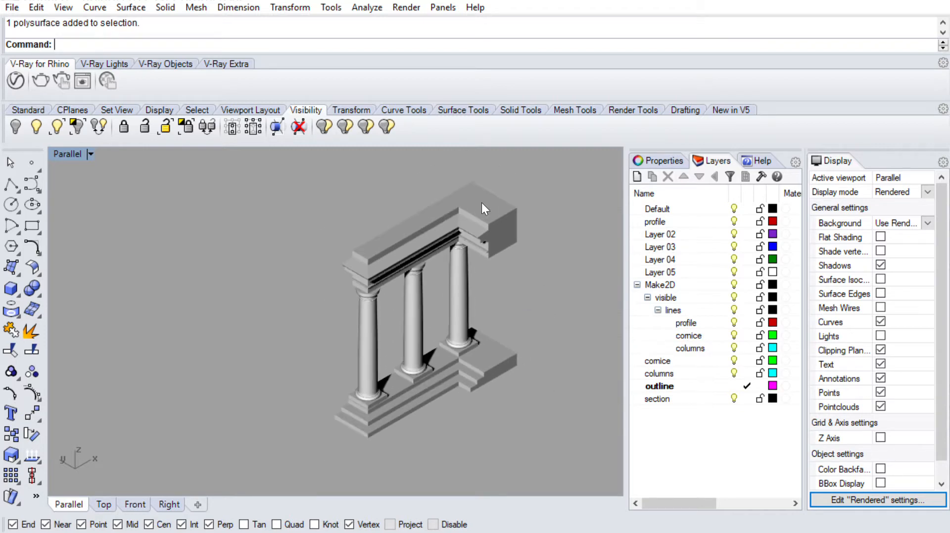
pyautogui.scroll(1, 569, 376)
pyautogui.moveTo(485, 340); pyautogui.dragTo(165, 60)
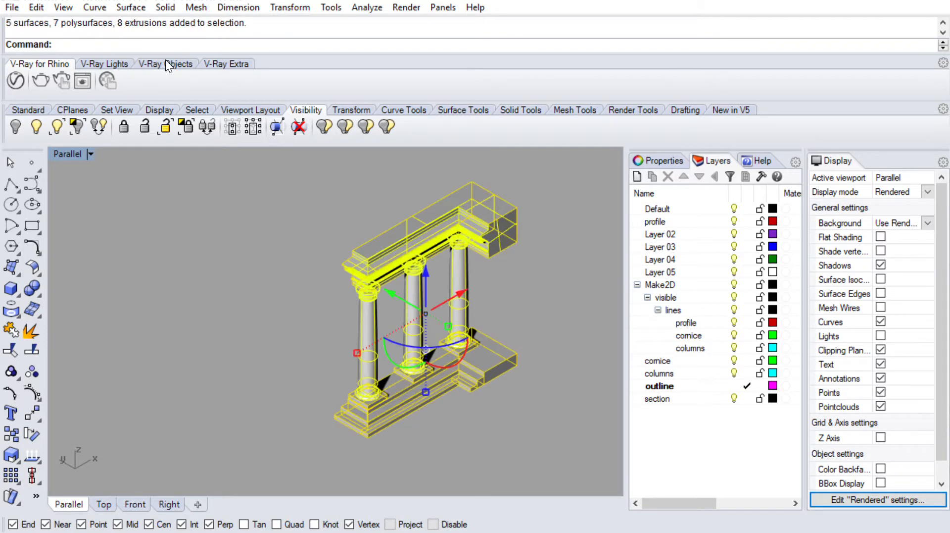
pyautogui.write('Make2D')
pyautogui.press('Return')
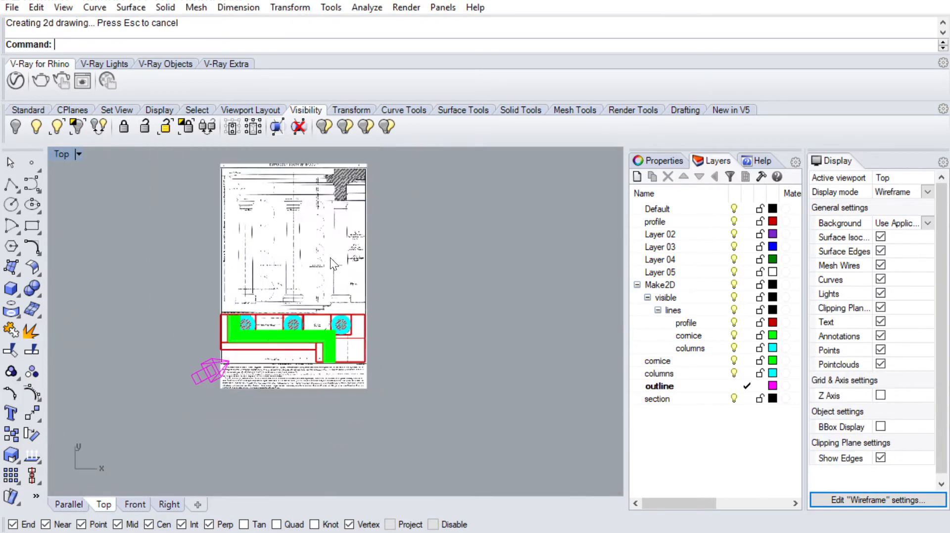
# Step: Move the generated 2D drawing in the Top view to the negative X side of the origin, clear of the Y axis
pyautogui.scroll(-8, 352, 258)
pyautogui.scroll(8, 222, 206)
pyautogui.scroll(14, 231, 258)
pyautogui.scroll(-4, 317, 340)
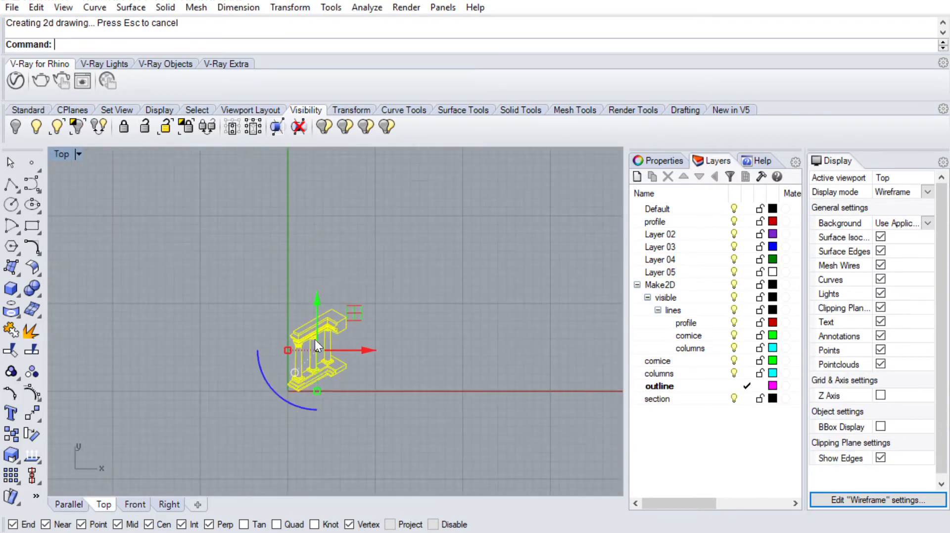
pyautogui.write('m')
pyautogui.press('Return')
pyautogui.click(317, 380)
pyautogui.click(168, 367)
# Step: Inspect the 2D linework of the cornice, columns, plinths and steps for missing or stray lines
pyautogui.scroll(7, 251, 254)
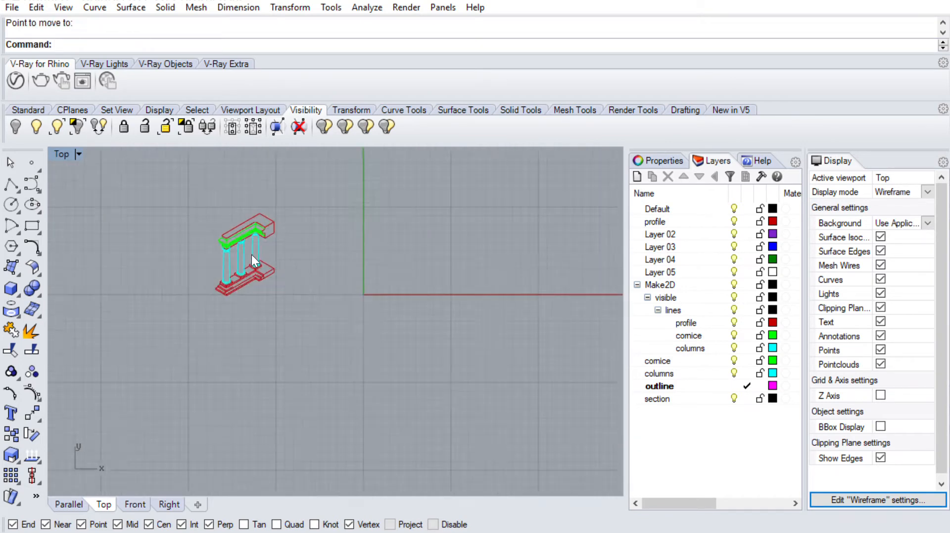
pyautogui.scroll(5, 262, 242)
pyautogui.scroll(-5, 305, 252)
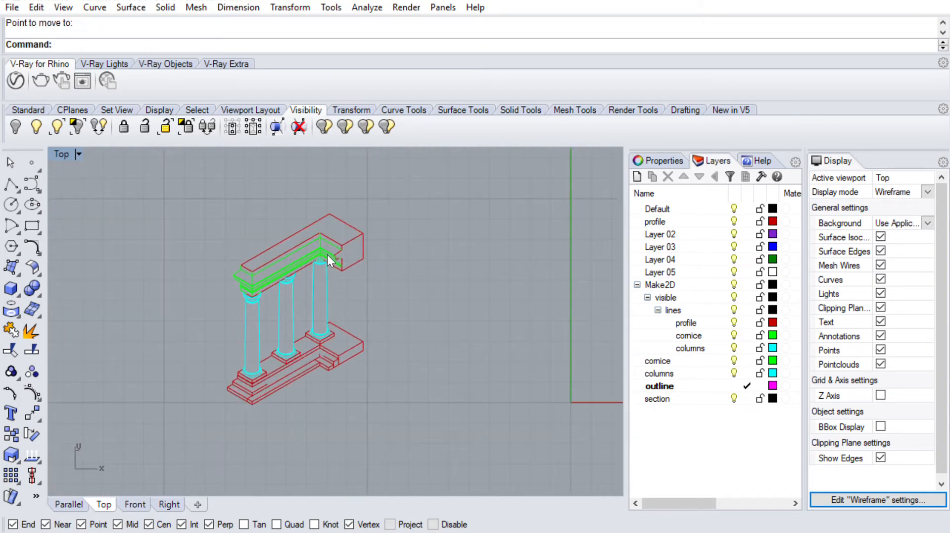
pyautogui.scroll(3, 290, 272)
pyautogui.scroll(-5, 293, 290)
pyautogui.scroll(7, 272, 280)
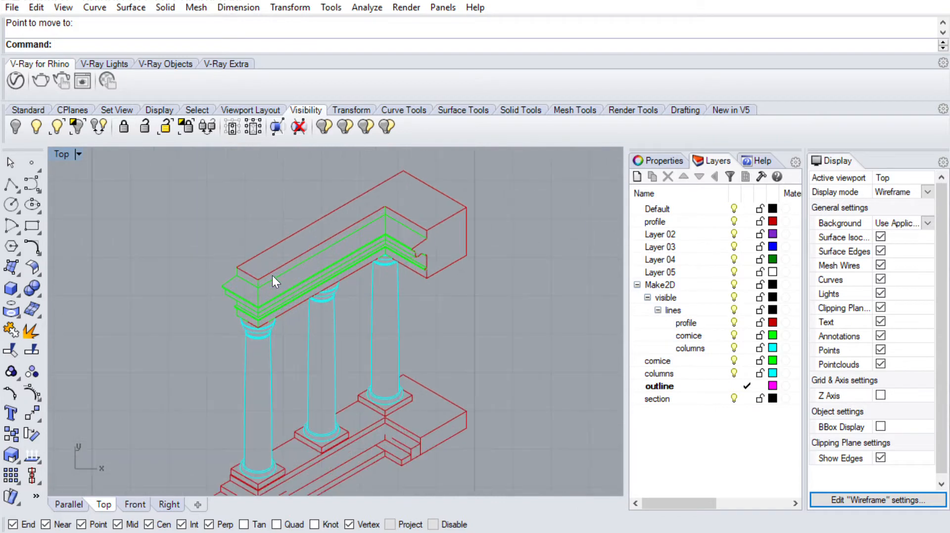
pyautogui.scroll(-9, 272, 275)
pyautogui.scroll(4, 280, 286)
pyautogui.scroll(2, 287, 297)
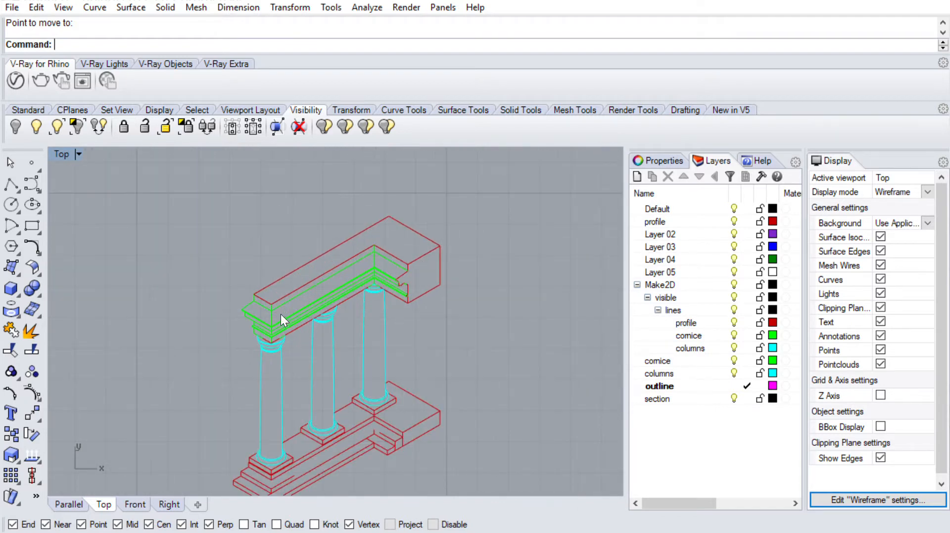
pyautogui.scroll(4, 361, 248)
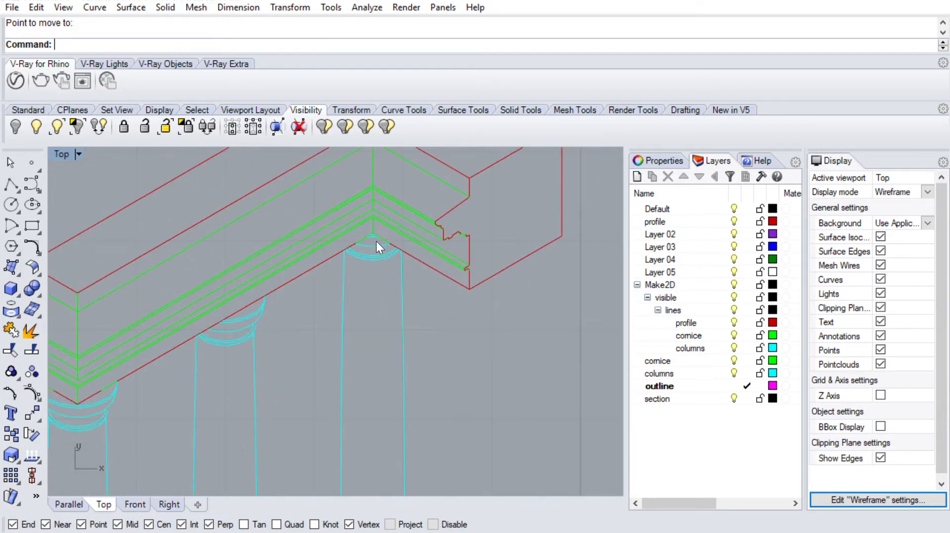
pyautogui.scroll(-6, 349, 269)
pyautogui.scroll(2, 351, 366)
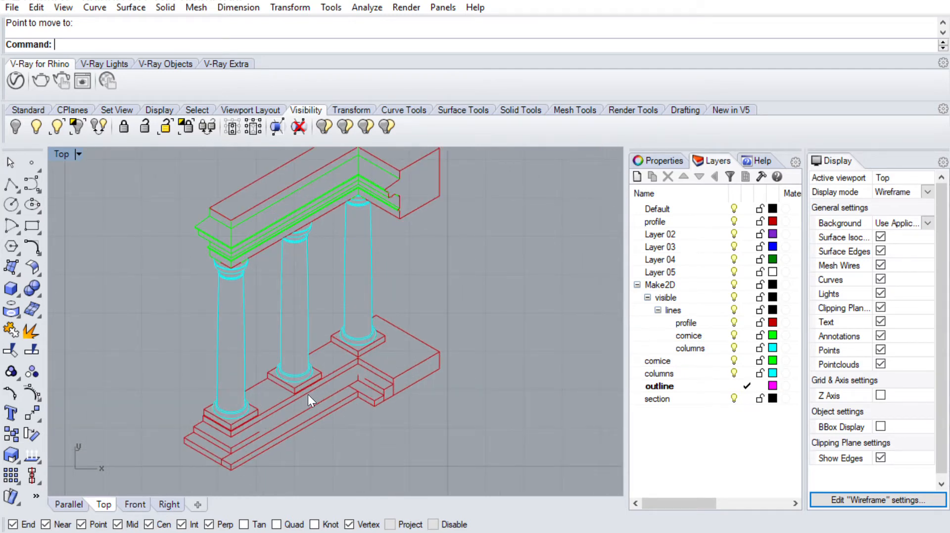
pyautogui.scroll(4, 308, 394)
pyautogui.scroll(-4, 344, 332)
pyautogui.scroll(4, 278, 390)
pyautogui.scroll(-4, 399, 314)
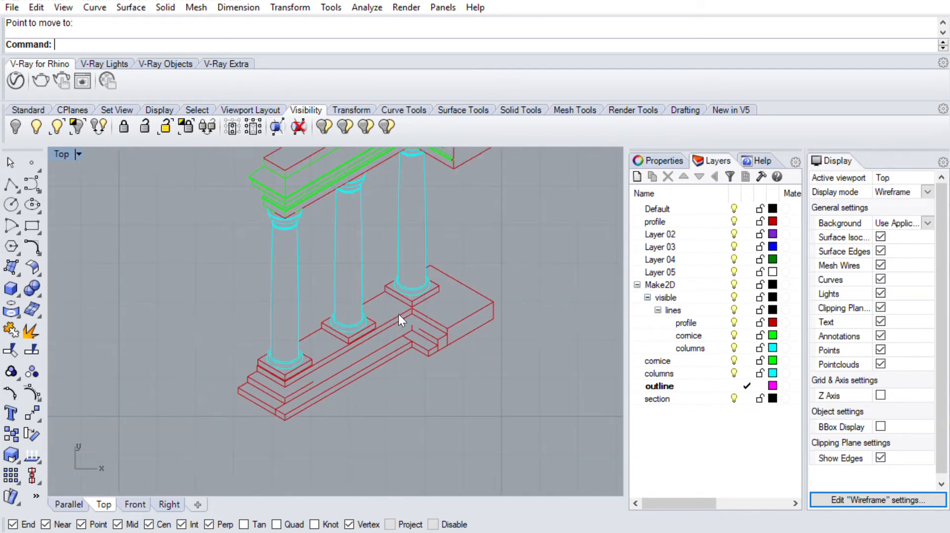
pyautogui.scroll(-5, 430, 310)
pyautogui.scroll(4, 396, 255)
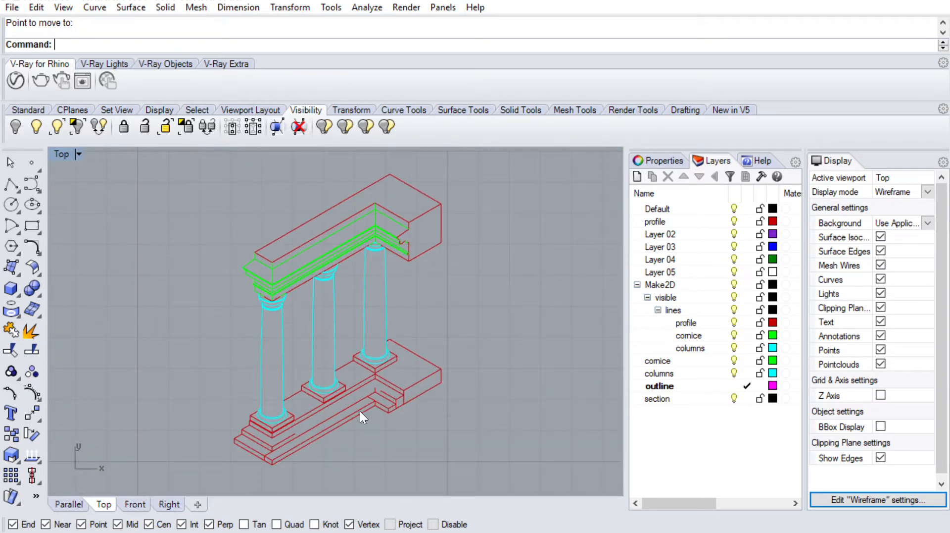
pyautogui.scroll(2, 363, 396)
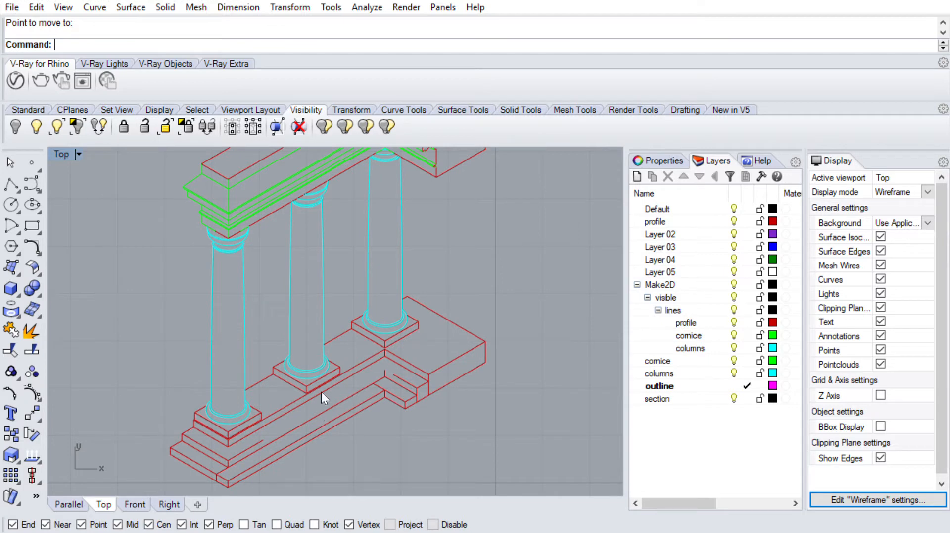
# Step: Delete the stray lines at the front corner of the lowest step in the 2D drawing
pyautogui.scroll(3, 197, 467)
pyautogui.click(236, 461)
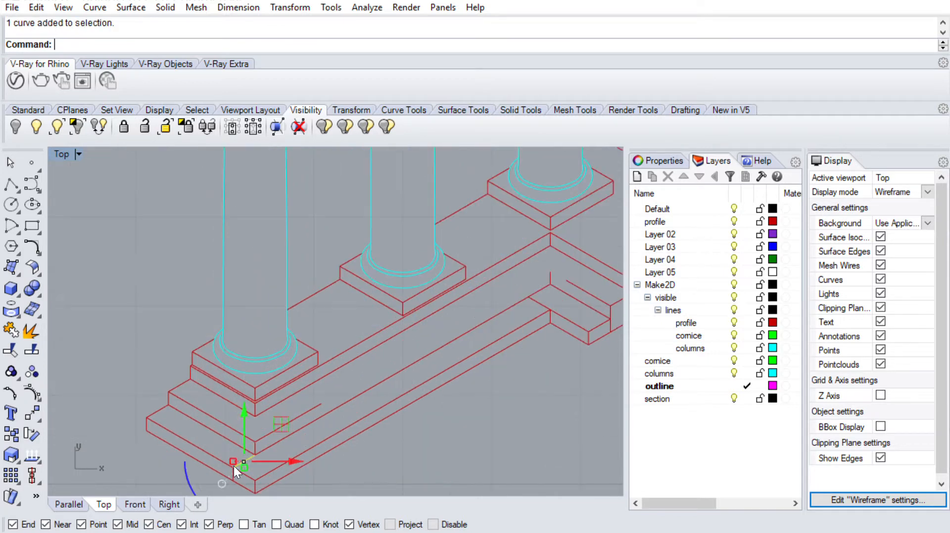
pyautogui.scroll(-3, 198, 463)
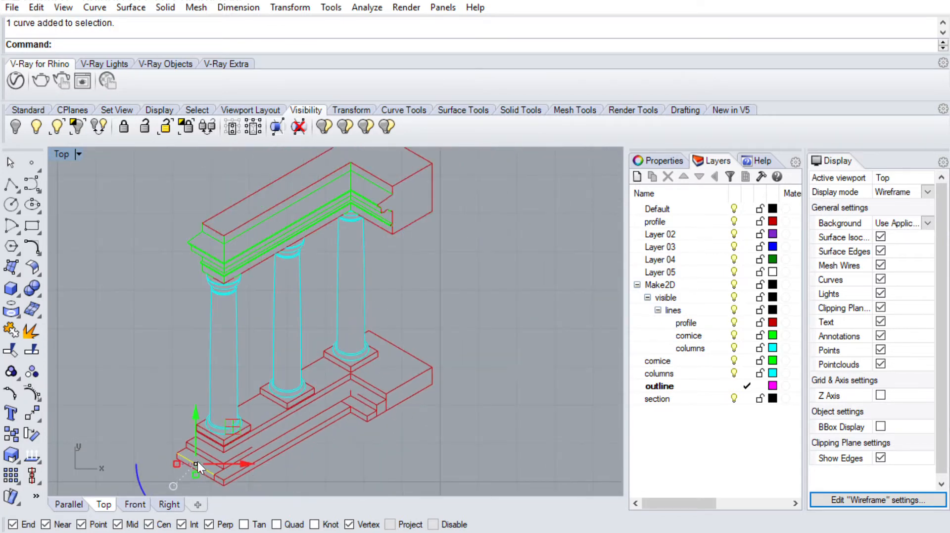
pyautogui.scroll(3, 195, 463)
pyautogui.scroll(3, 196, 468)
pyautogui.scroll(-3, 247, 460)
pyautogui.scroll(4, 275, 403)
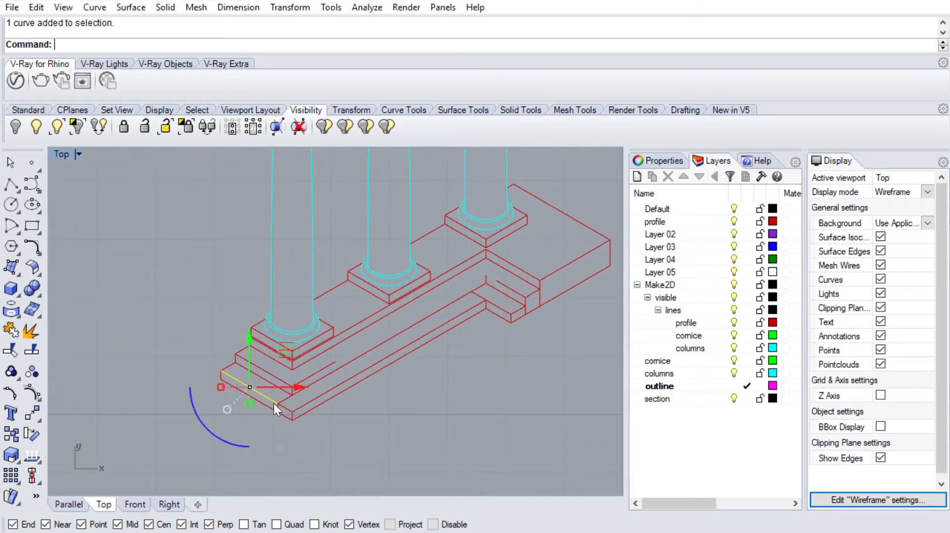
pyautogui.moveTo(338, 315); pyautogui.dragTo(339, 317)
pyautogui.click(295, 385)
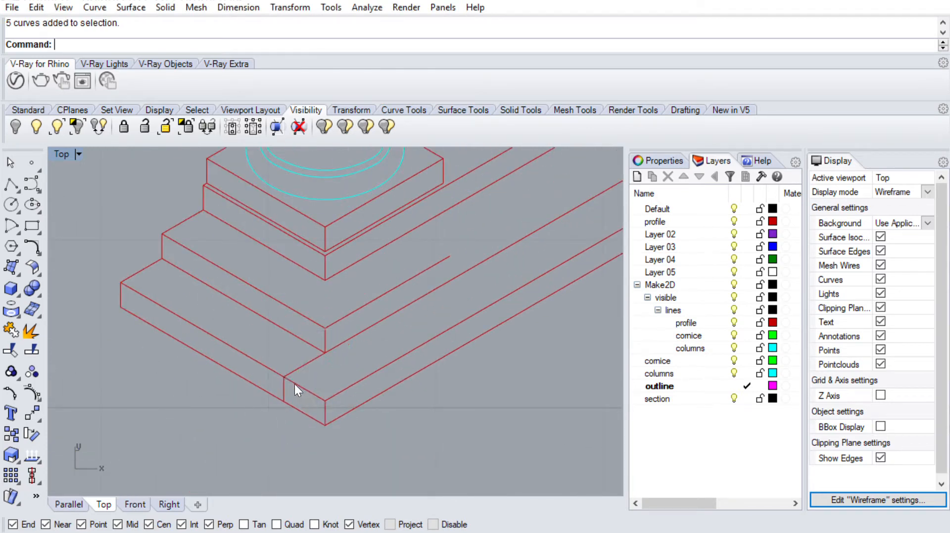
pyautogui.click(284, 388)
pyautogui.press('Delete')
pyautogui.scroll(-3, 346, 328)
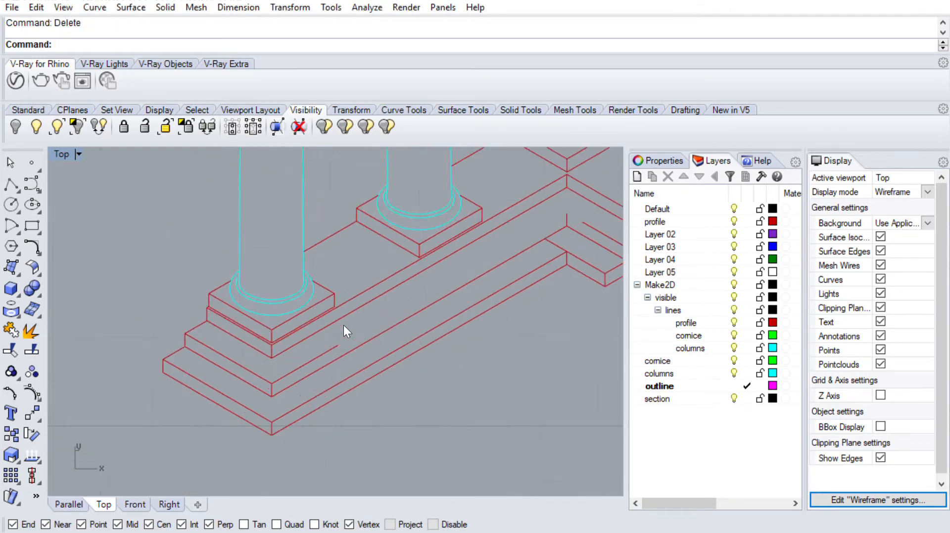
# Step: Extend the short vertical corner line of the middle step up to the edges meeting above it
pyautogui.scroll(3, 259, 386)
pyautogui.scroll(-3, 266, 385)
pyautogui.scroll(4, 265, 385)
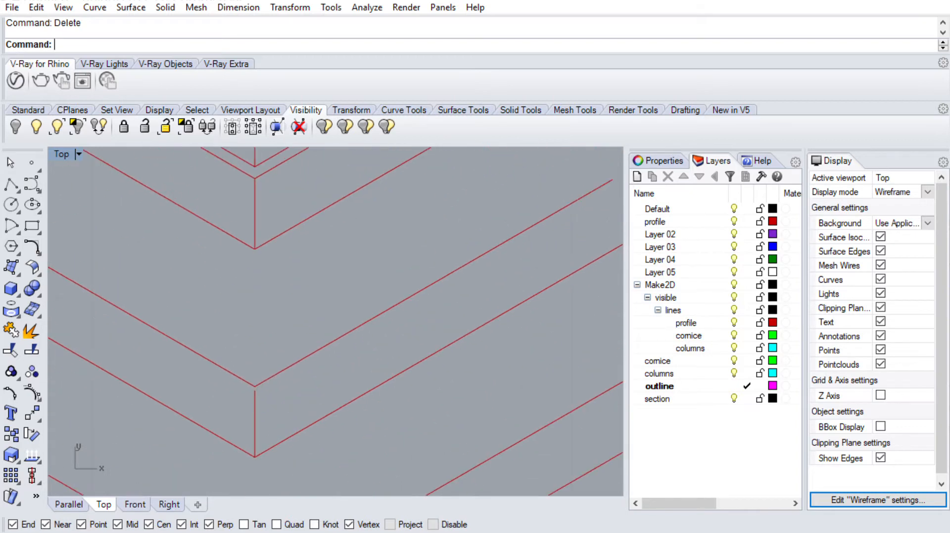
pyautogui.write('Extend')
pyautogui.press('Return')
pyautogui.click(231, 373)
pyautogui.press('Return')
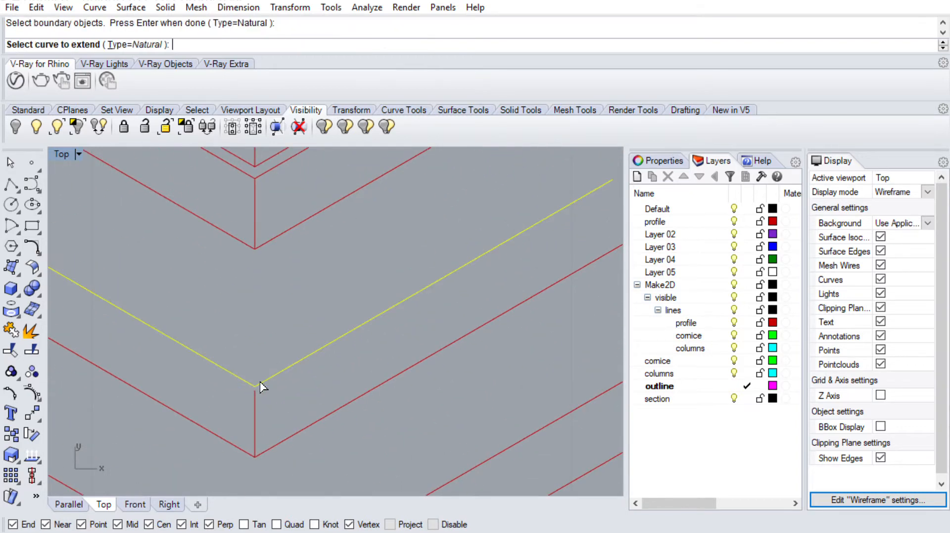
pyautogui.click(255, 395)
pyautogui.scroll(-6, 230, 400)
pyautogui.press('Return')
pyautogui.scroll(-3, 277, 367)
# Step: Fillet the two broken top edges of the middle step with radius 0 so they meet at the inner corner
pyautogui.write('Fillet')
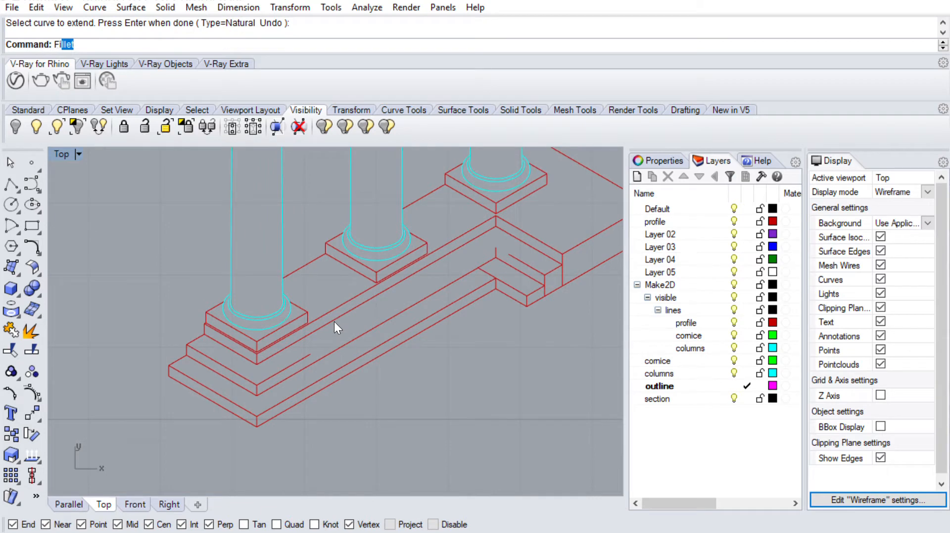
pyautogui.press('Return')
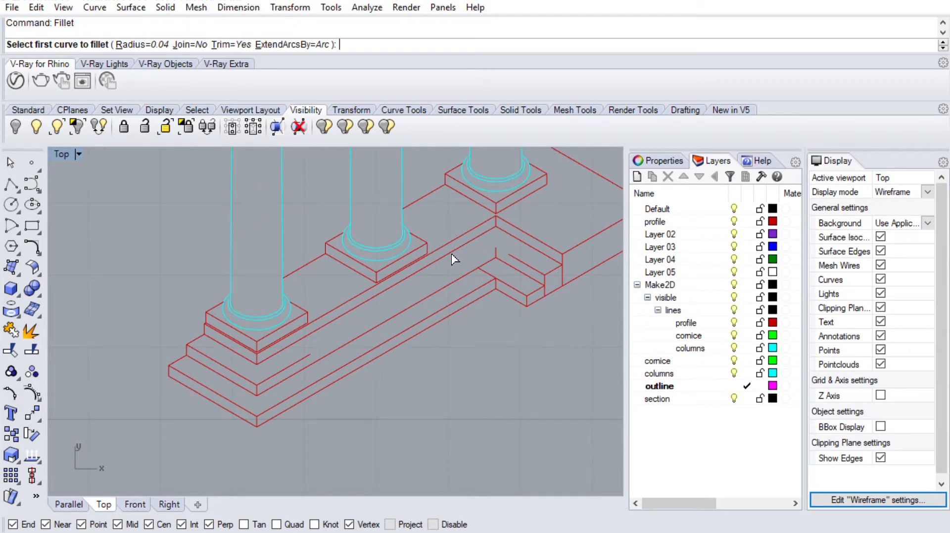
pyautogui.click(513, 246)
pyautogui.press('Escape')
pyautogui.write('Fillet')
pyautogui.press('Return')
pyautogui.write('r')
pyautogui.press('Return')
pyautogui.write('0')
pyautogui.press('Return')
pyautogui.click(513, 246)
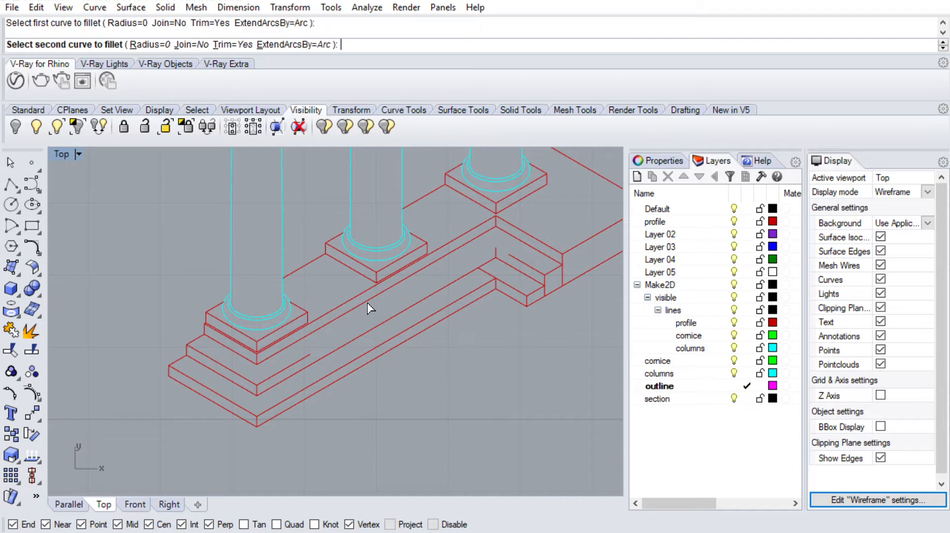
pyautogui.click(317, 335)
# Step: Delete the leftover short line crossing the lowest step at its inner corner
pyautogui.scroll(3, 396, 292)
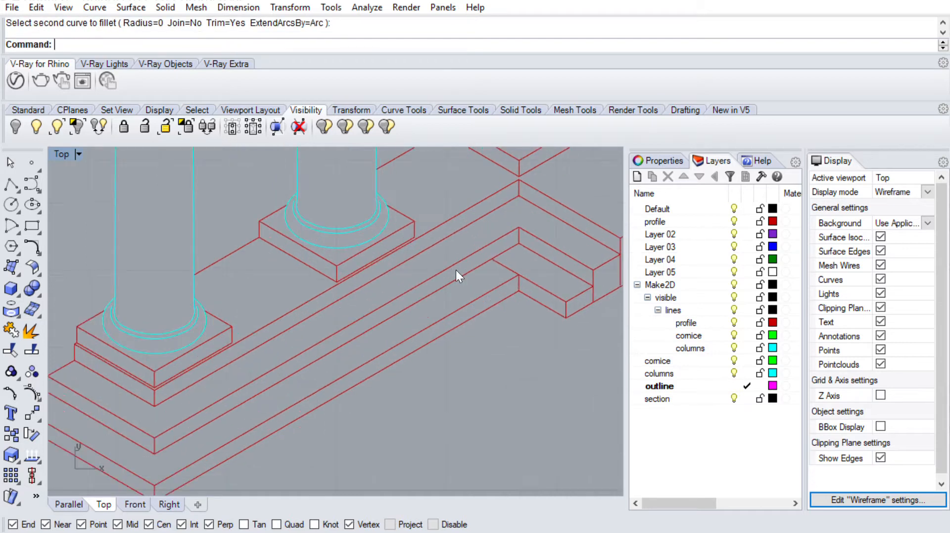
pyautogui.click(506, 254)
pyautogui.press('Delete')
pyautogui.scroll(-5, 476, 290)
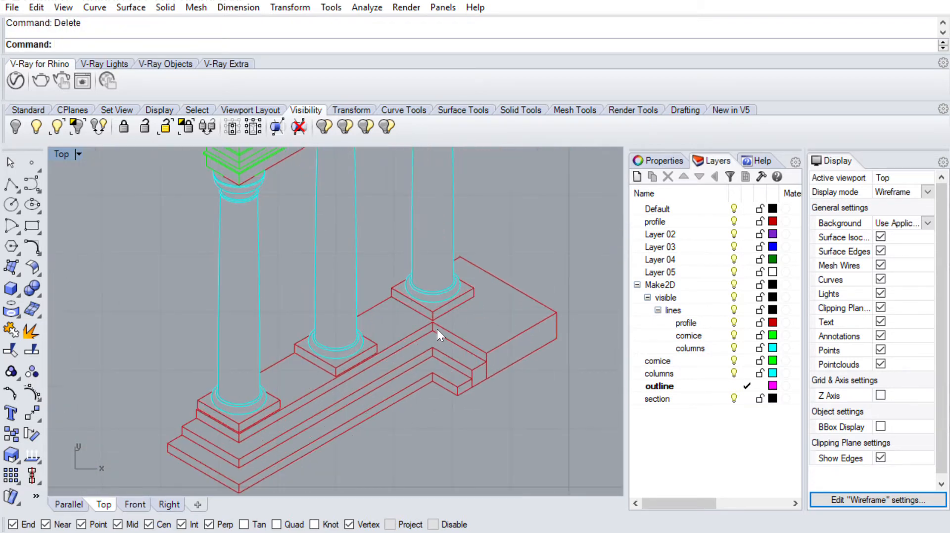
pyautogui.scroll(6, 415, 336)
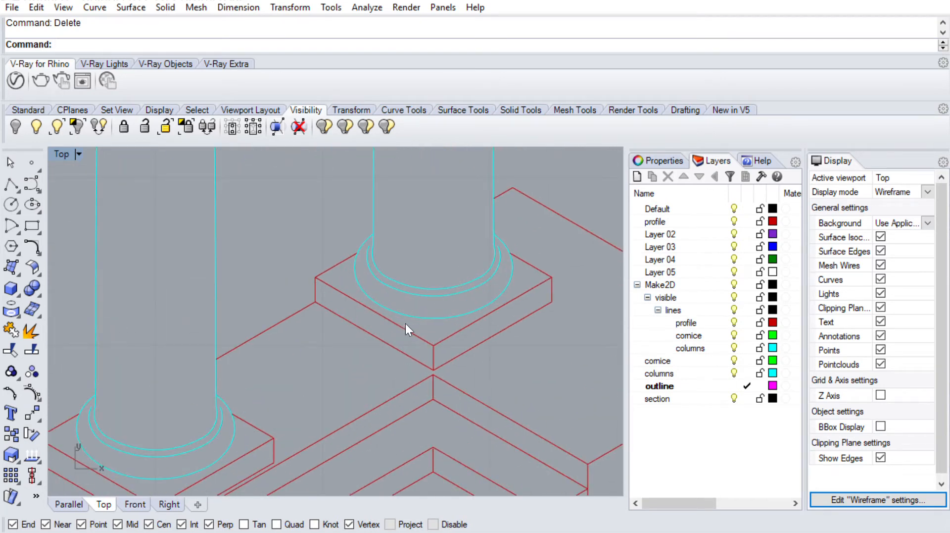
pyautogui.scroll(-5, 347, 342)
pyautogui.scroll(7, 215, 387)
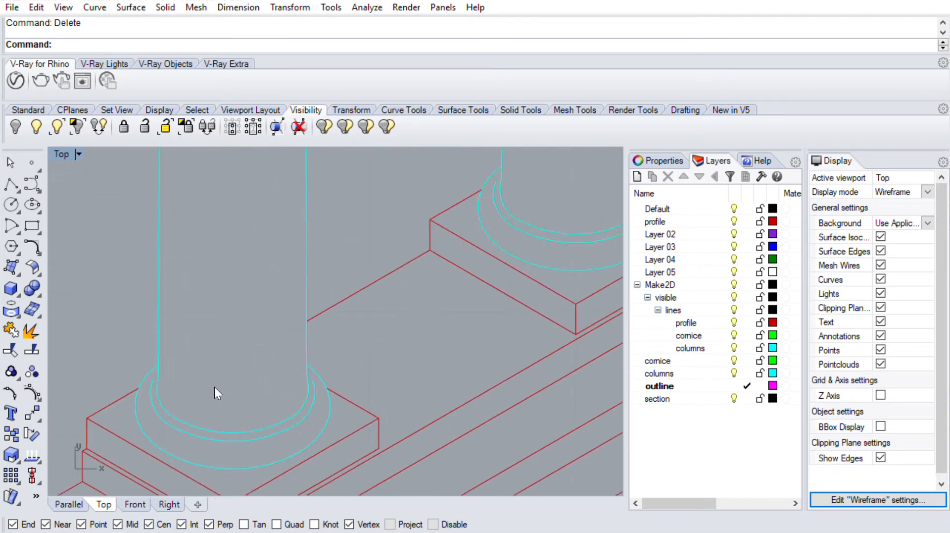
pyautogui.write('extend')
pyautogui.press('Return')
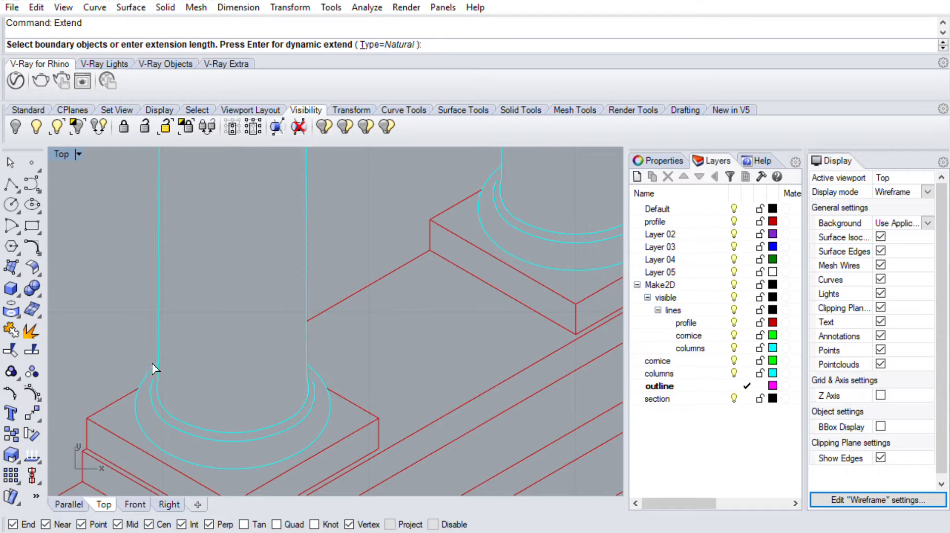
pyautogui.click(163, 364)
pyautogui.click(308, 347)
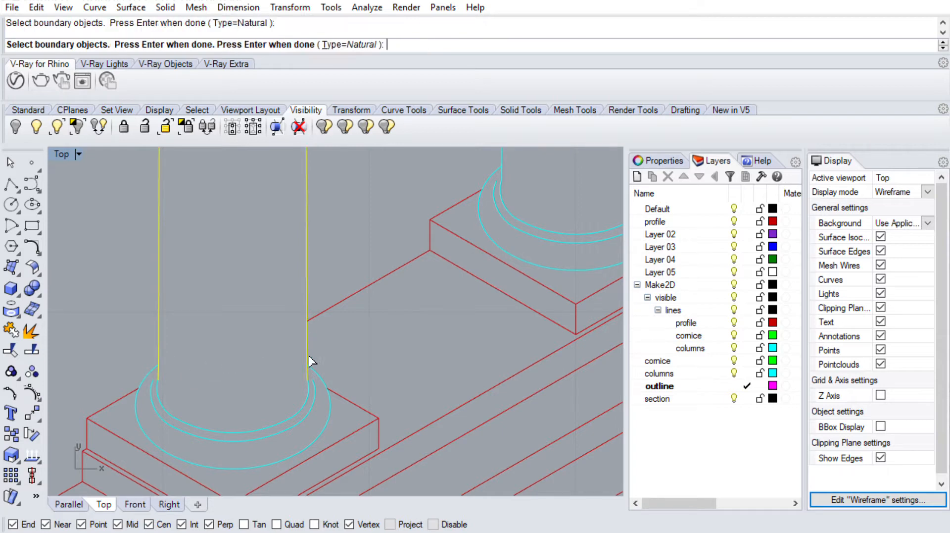
pyautogui.press('Return')
pyautogui.click(315, 382)
pyautogui.click(314, 349)
pyautogui.scroll(6, 311, 373)
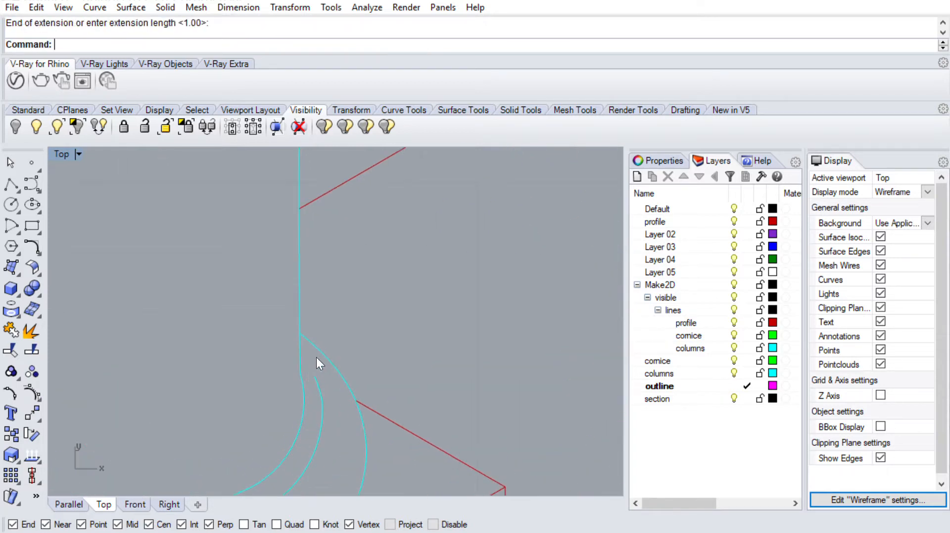
# Step: Extend the open end of the front column's middle base arc to the right edge of the shaft
pyautogui.press('Return')
pyautogui.press('Return')
pyautogui.click(316, 378)
pyautogui.press('Return')
pyautogui.scroll(-11, 328, 361)
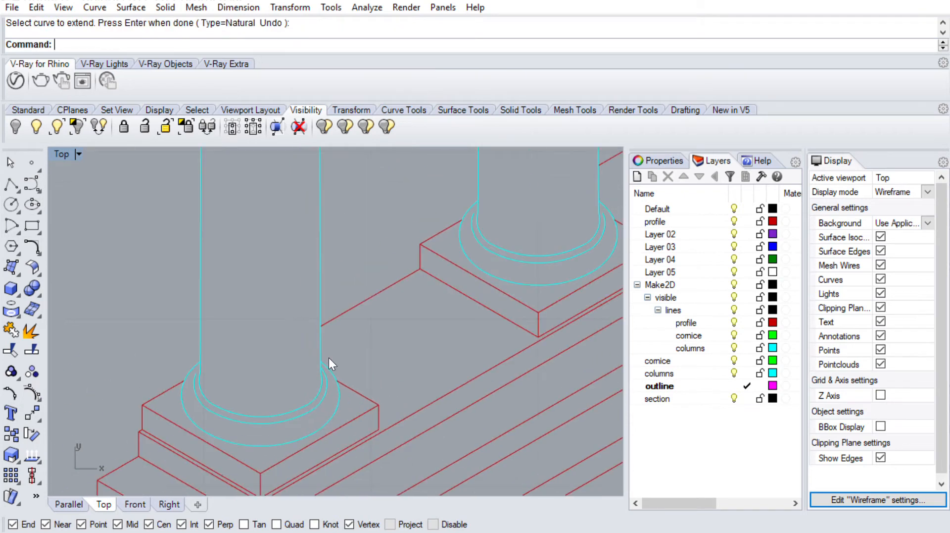
# Step: Extend the other end of the front column's middle base arc to the left edge of the shaft
pyautogui.scroll(5, 229, 368)
pyautogui.press('Return')
pyautogui.click(163, 349)
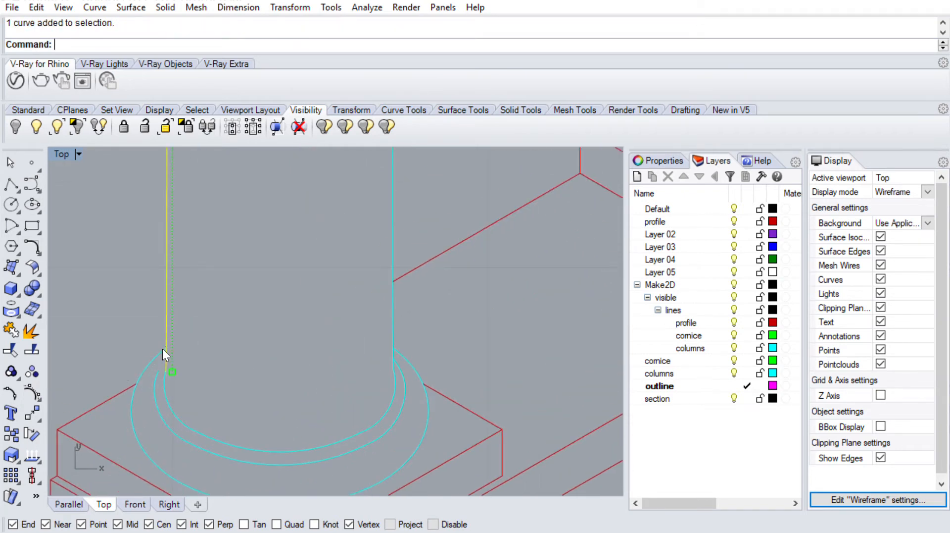
pyautogui.press('Return')
pyautogui.click(157, 377)
pyautogui.press('Return')
pyautogui.scroll(-8, 269, 376)
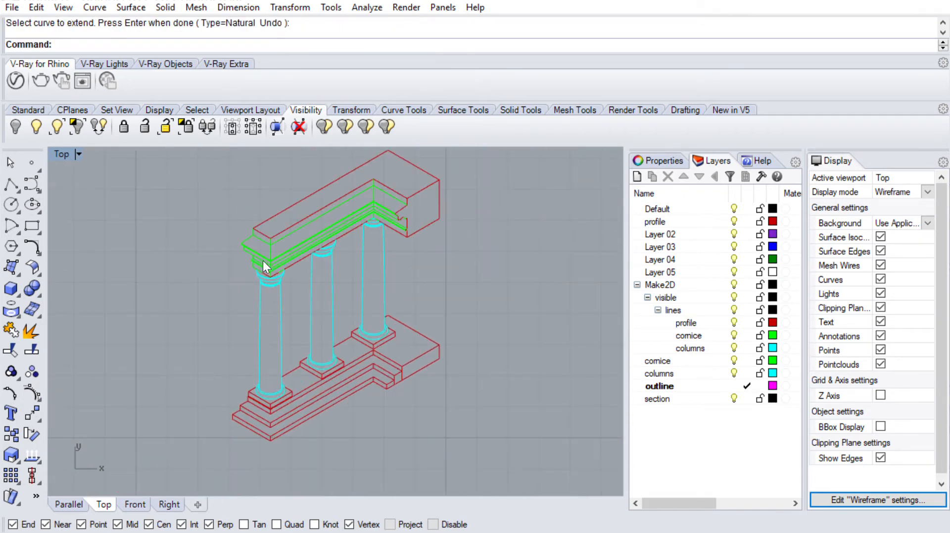
# Step: Delete the broken middle segments of the two arcs at the neck of the front column's capital
pyautogui.scroll(10, 263, 262)
pyautogui.scroll(5, 290, 324)
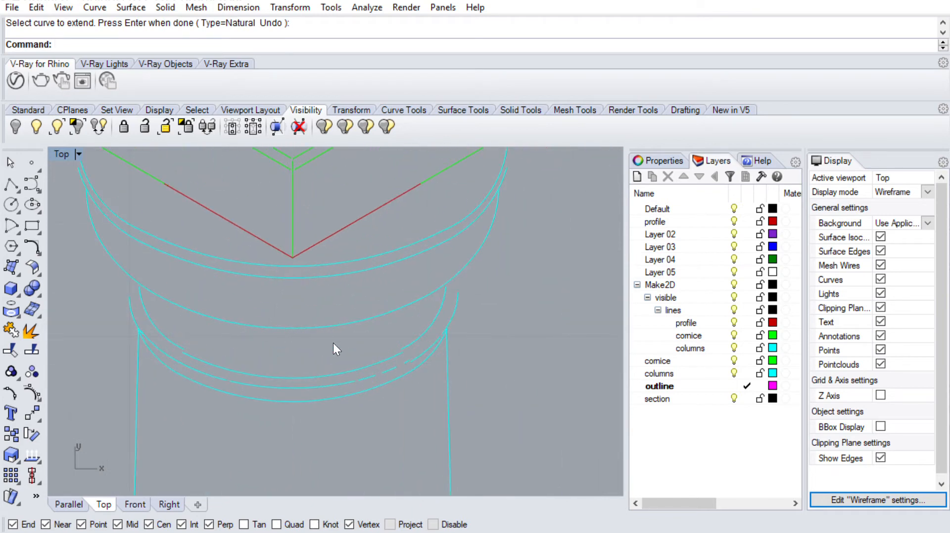
pyautogui.moveTo(164, 322); pyautogui.dragTo(423, 412)
pyautogui.press('Delete')
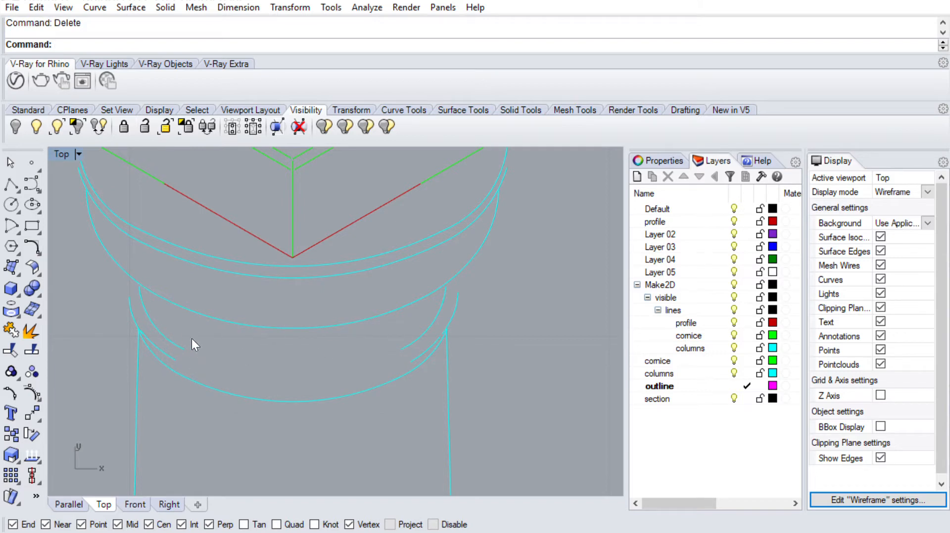
pyautogui.hotkey('ctrl', 'z')
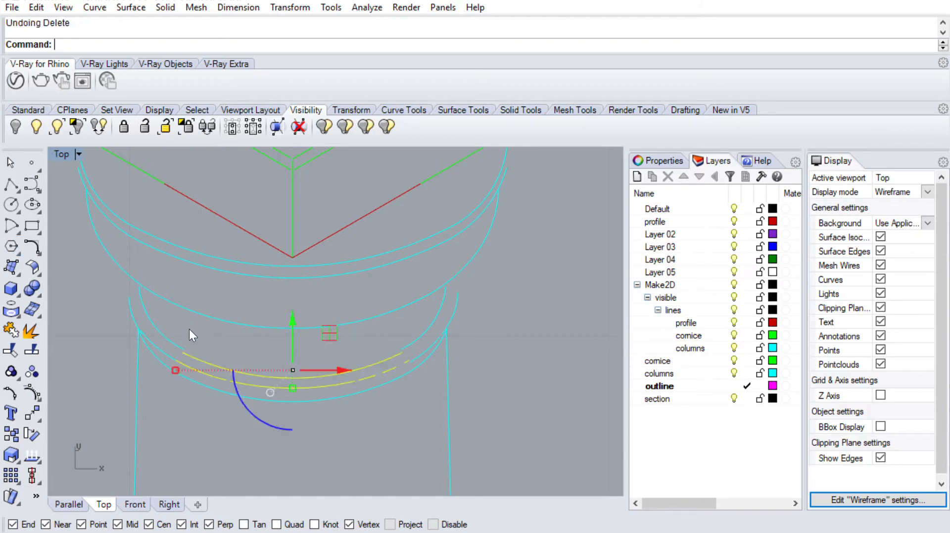
pyautogui.press('Delete')
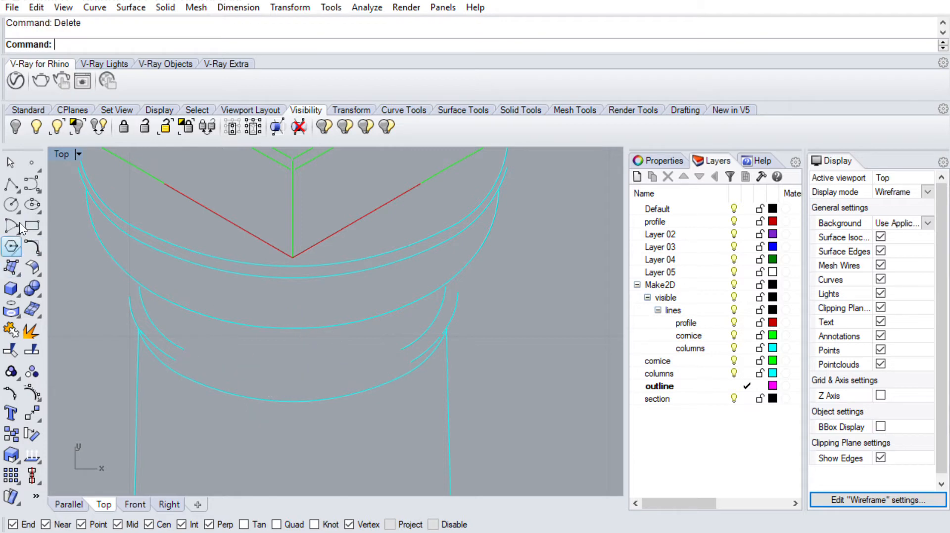
# Step: Make the columns layer current and draw a start-end-point arc bridging the gap in the upper neck arc of the front capital
pyautogui.doubleClick(703, 371)
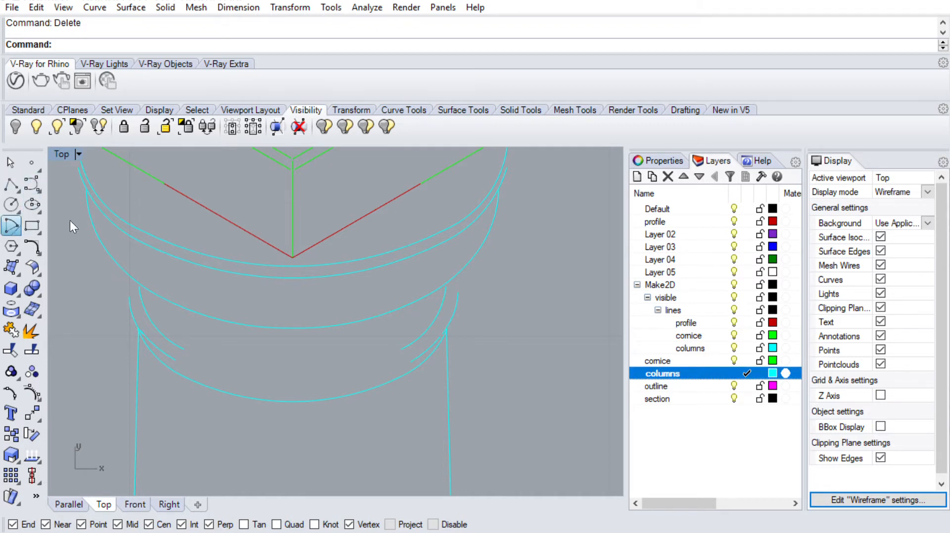
pyautogui.click(17, 217)
pyautogui.click(192, 342)
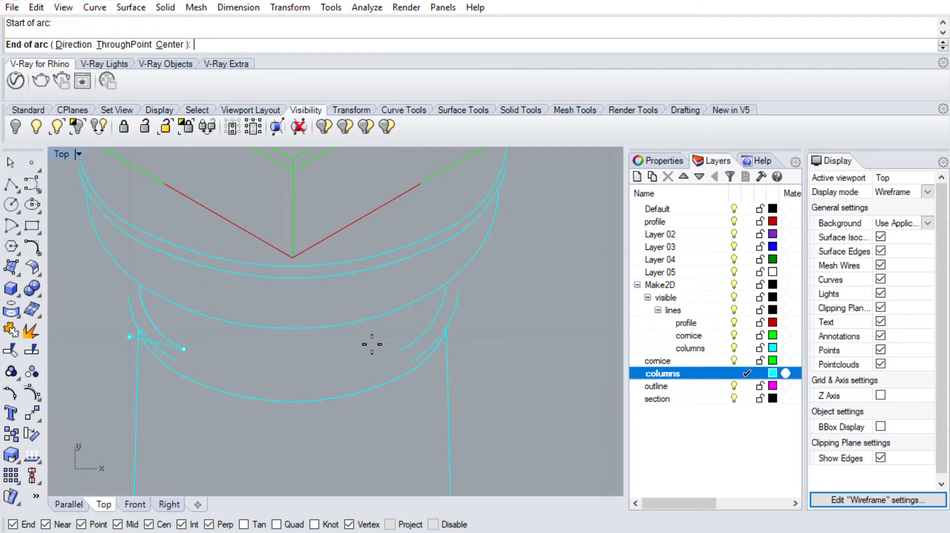
pyautogui.click(403, 348)
pyautogui.scroll(4, 287, 355)
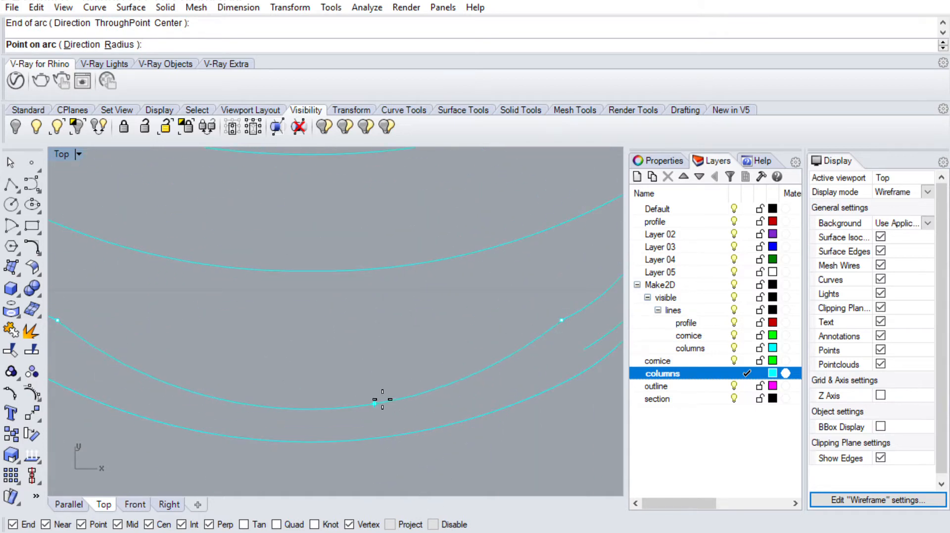
pyautogui.click(347, 362)
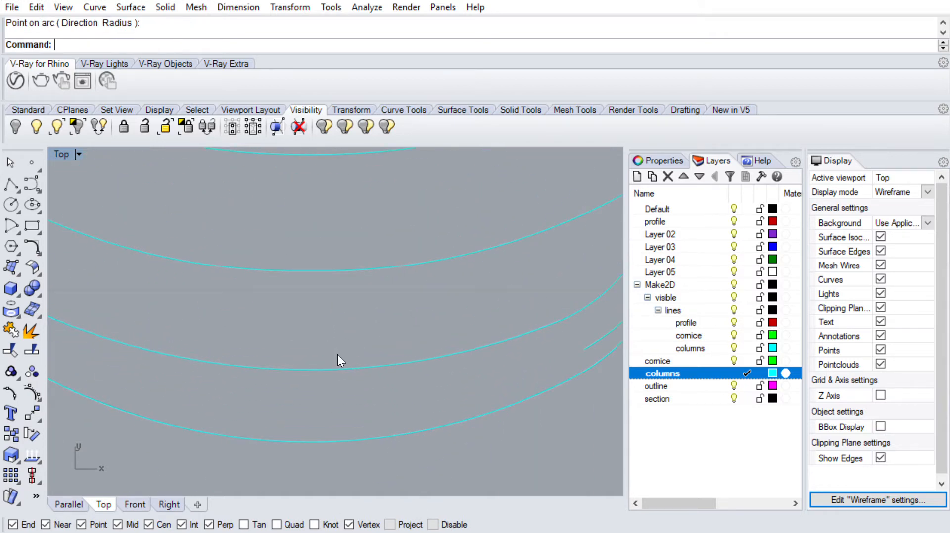
# Step: Draw a second start-end-point arc joining the open ends of the lower neck arc on the front capital
pyautogui.scroll(-4, 338, 355)
pyautogui.press('Return')
pyautogui.click(145, 349)
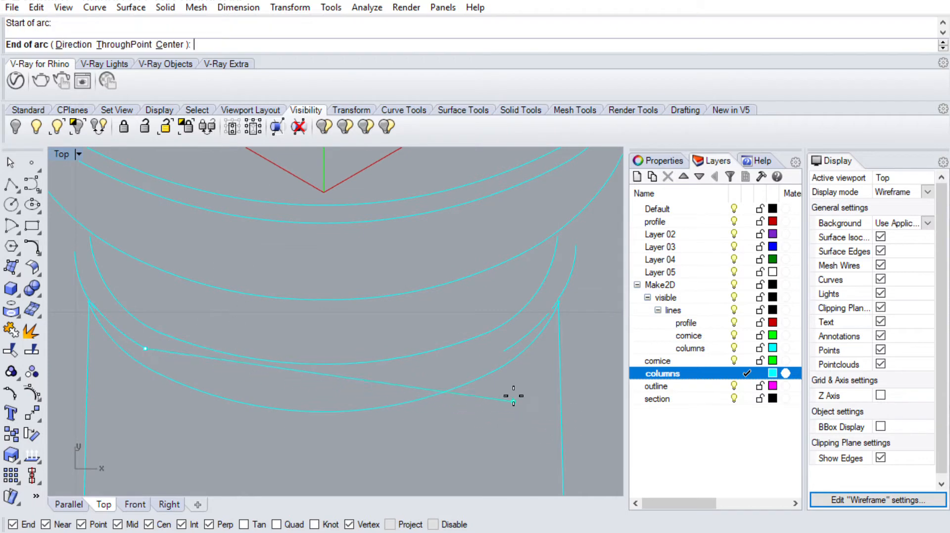
pyautogui.click(504, 351)
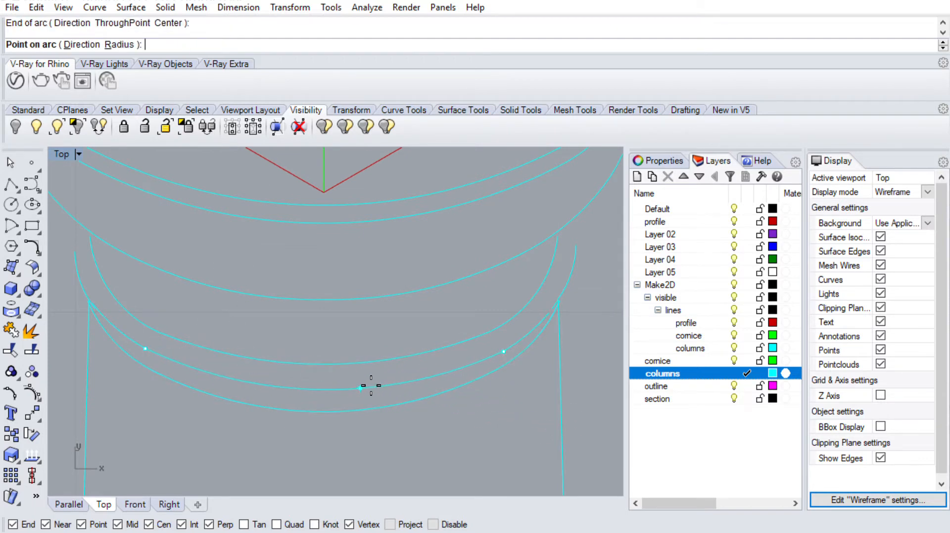
pyautogui.click(371, 389)
pyautogui.scroll(-4, 394, 352)
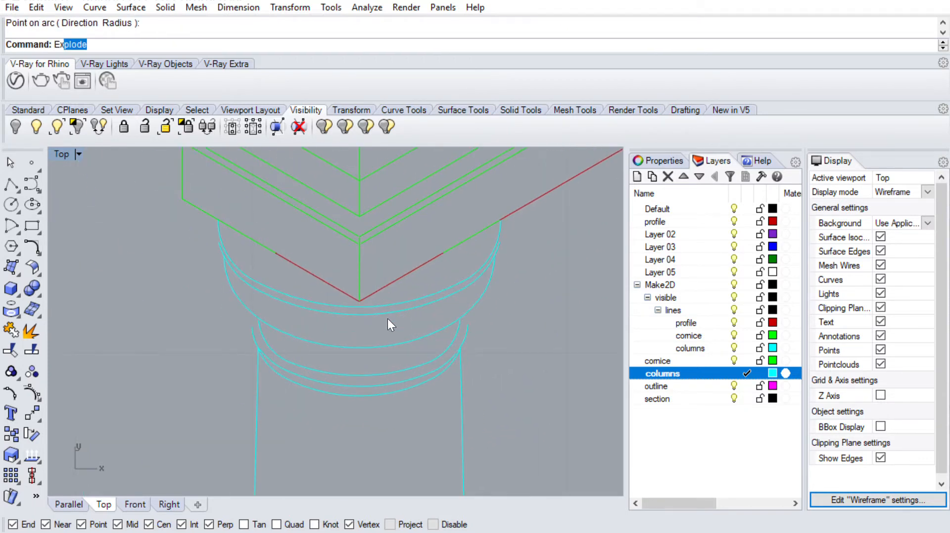
# Step: Delete the redundant line running beside the cornice edge into its inner corner
pyautogui.scroll(-4, 376, 302)
pyautogui.scroll(6, 440, 230)
pyautogui.scroll(-4, 523, 212)
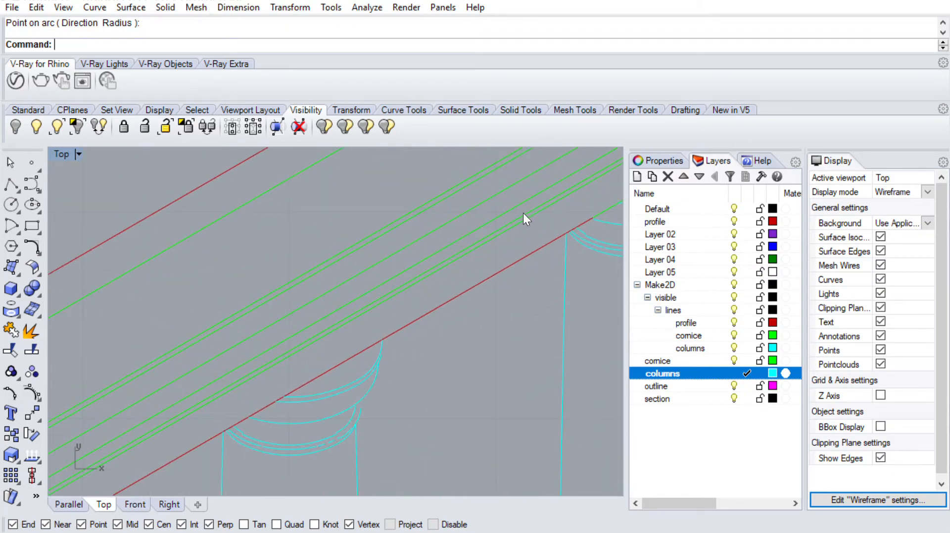
pyautogui.scroll(5, 428, 260)
pyautogui.click(416, 230)
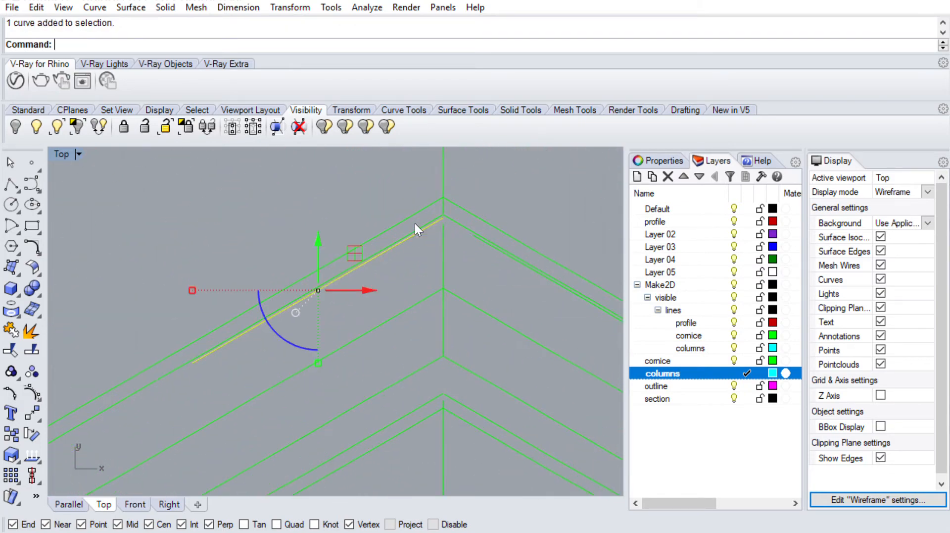
pyautogui.press('Delete')
pyautogui.scroll(-3, 477, 229)
pyautogui.scroll(-3, 473, 230)
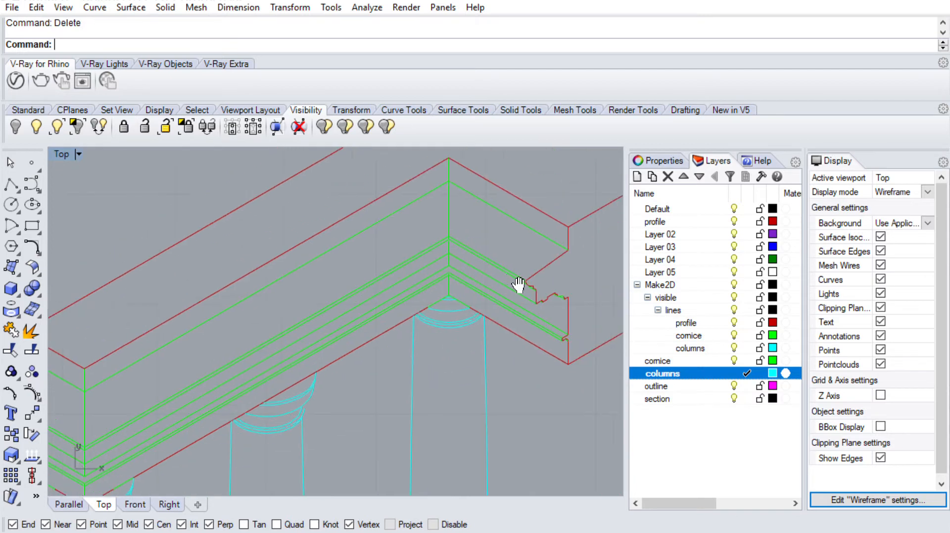
pyautogui.scroll(-4, 400, 242)
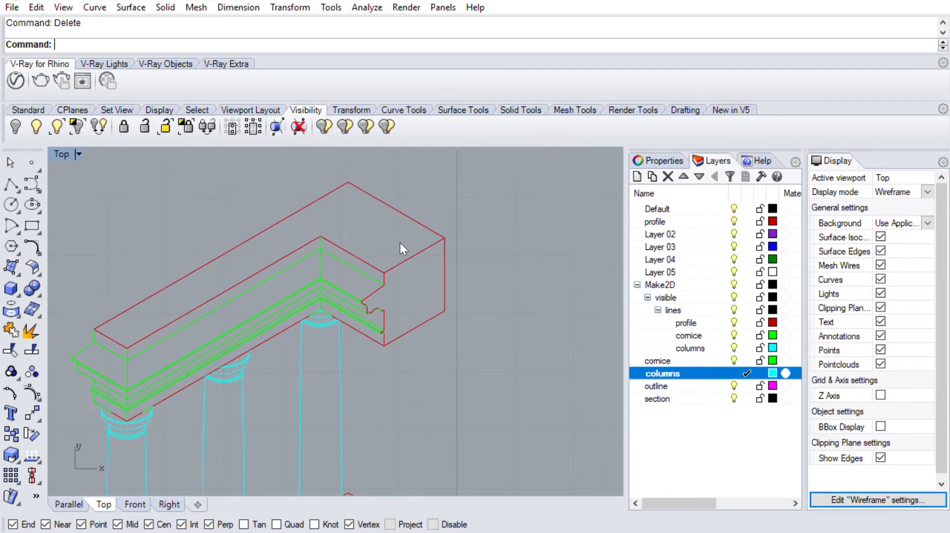
# Step: Show all the hidden objects alongside the cleaned-up line drawing
pyautogui.scroll(4, 346, 255)
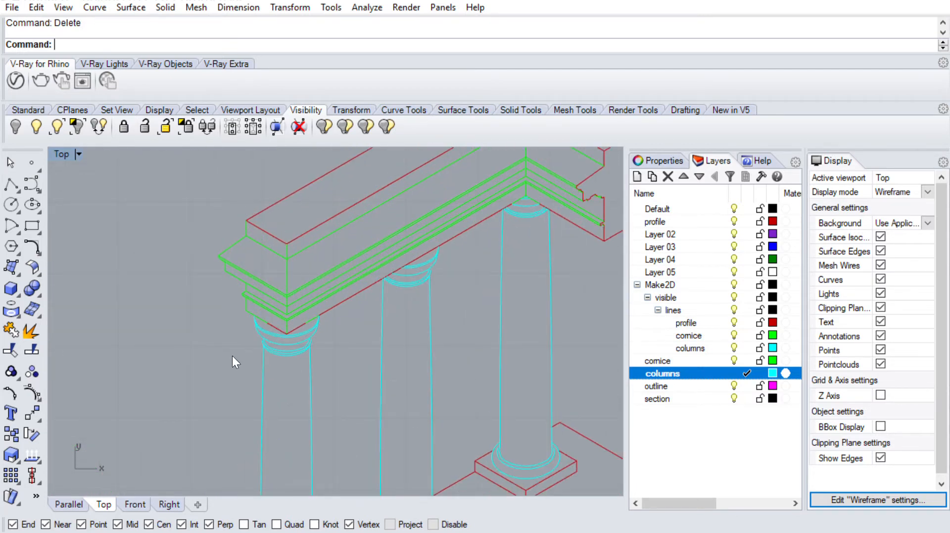
pyautogui.scroll(-8, 305, 279)
pyautogui.write('show')
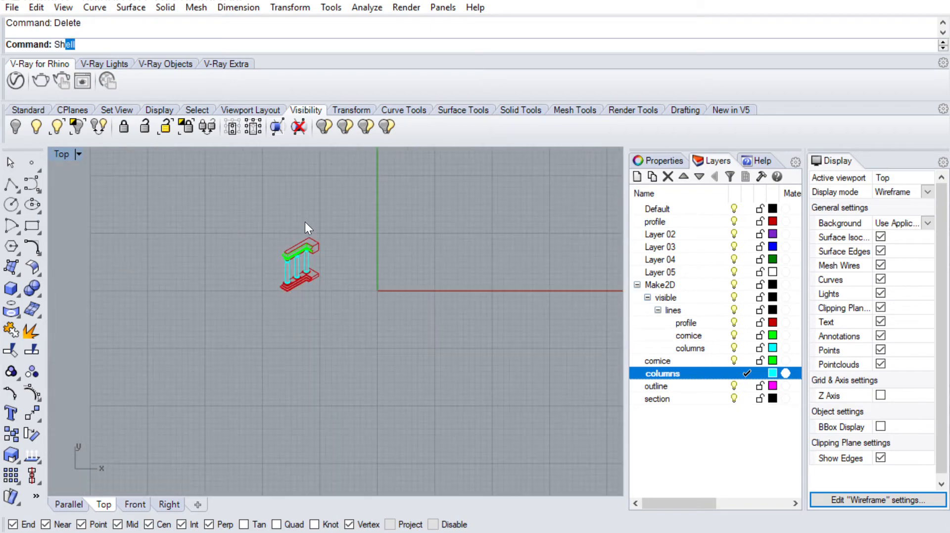
pyautogui.press('Return')
pyautogui.scroll(3, 404, 225)
pyautogui.scroll(-4, 399, 252)
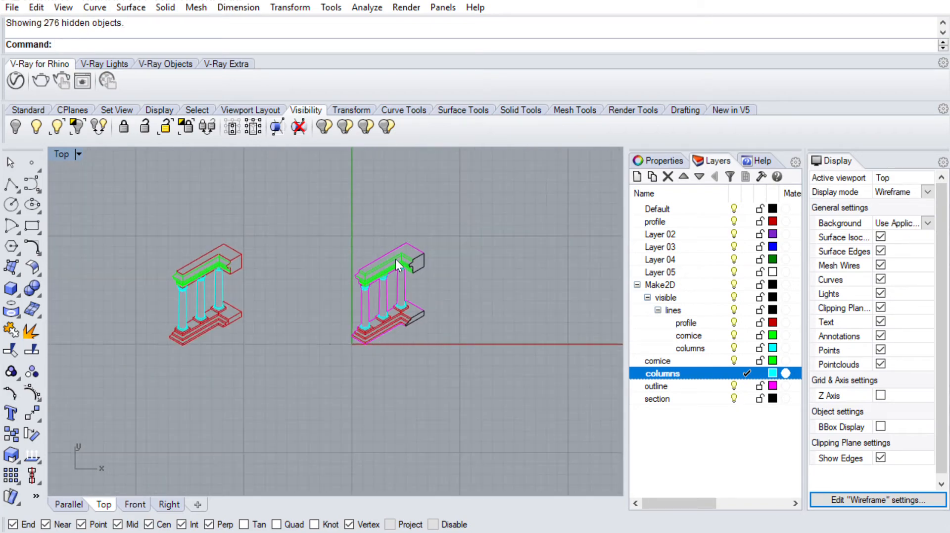
# Step: Examine the second drawing's outline, section and detail linework along the cornice, columns and stepped base
pyautogui.scroll(10, 397, 277)
pyautogui.moveTo(400, 296); pyautogui.dragTo(357, 294, button='right')
pyautogui.scroll(-10, 400, 297)
pyautogui.scroll(5, 396, 233)
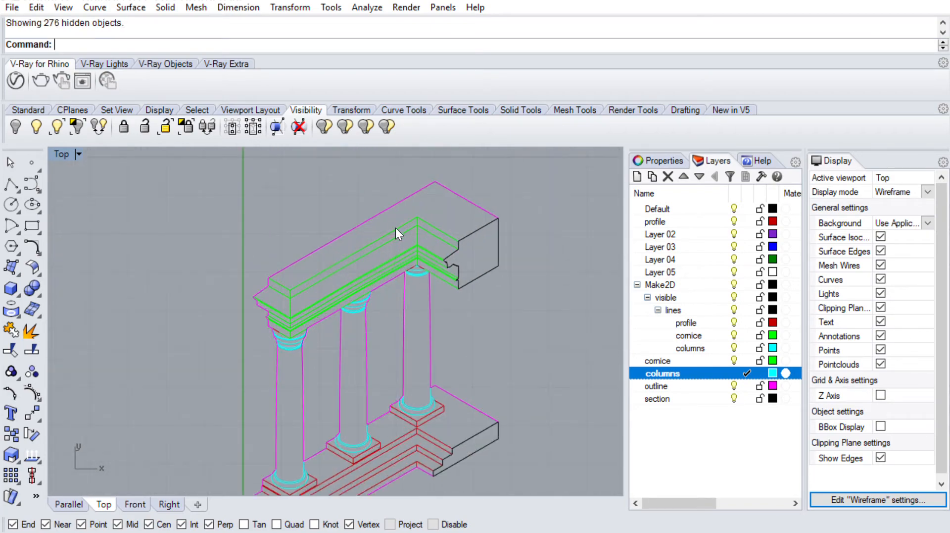
pyautogui.scroll(4, 444, 217)
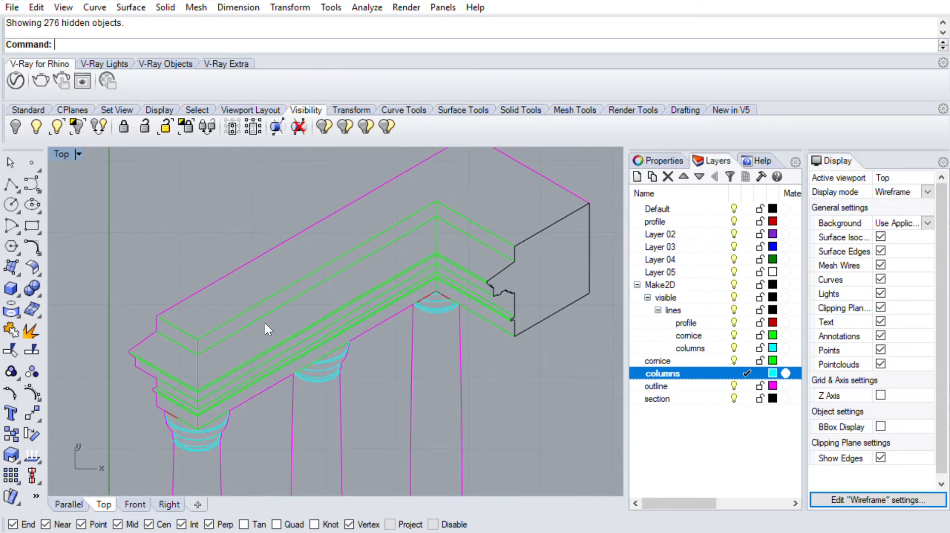
pyautogui.scroll(-6, 265, 323)
pyautogui.scroll(5, 250, 339)
pyautogui.moveTo(289, 287); pyautogui.dragTo(381, 228, button='right')
pyautogui.scroll(5, 431, 312)
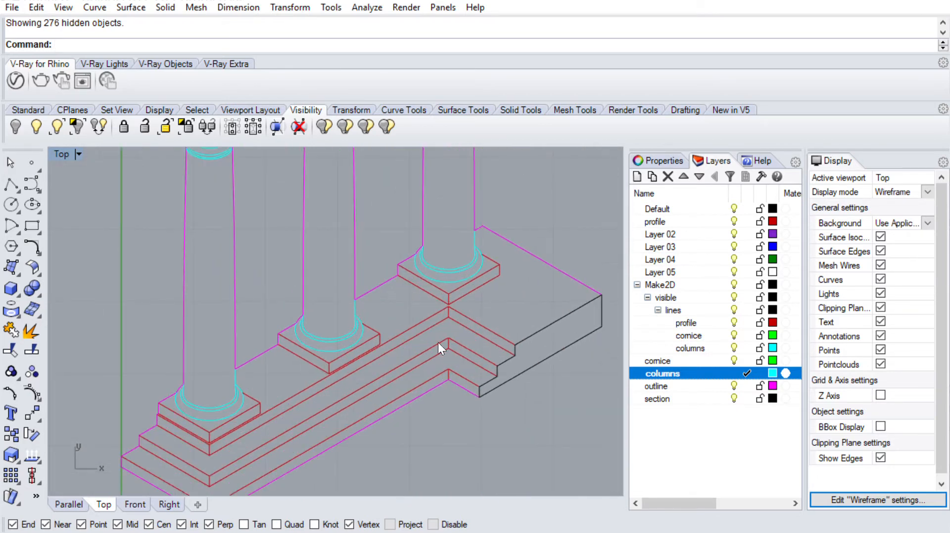
pyautogui.scroll(-5, 439, 339)
pyautogui.moveTo(461, 260); pyautogui.dragTo(424, 274, button='right')
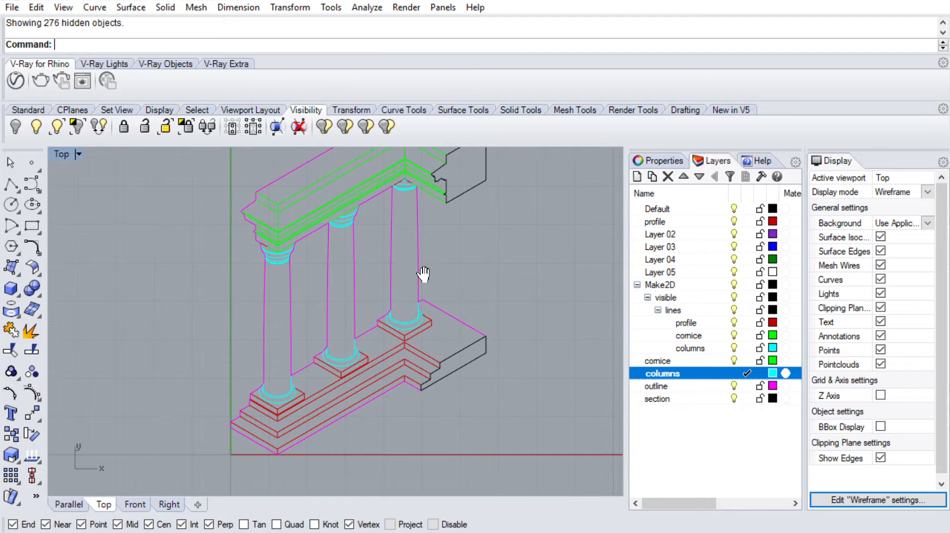
# Step: Select every object on the outline layer to review the drawing's silhouette, and clear the selection
pyautogui.click(457, 317)
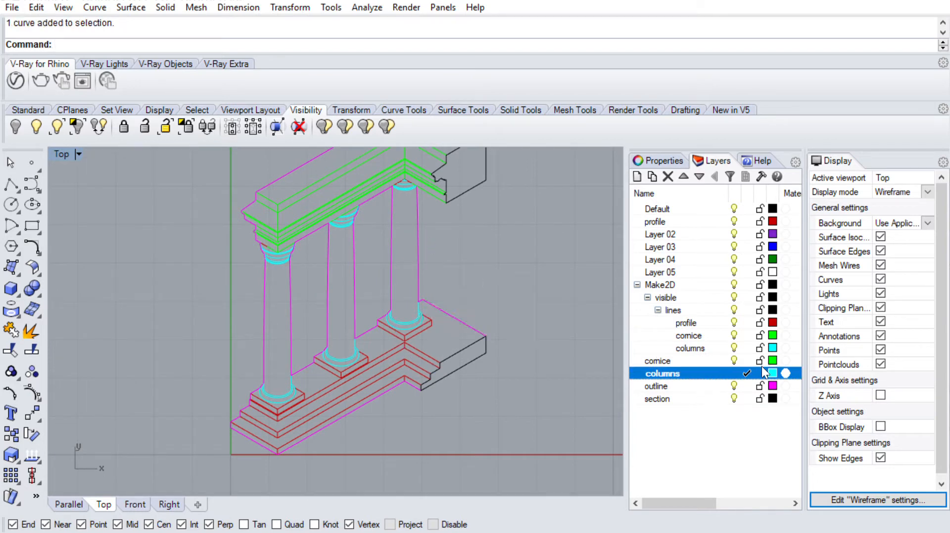
pyautogui.click(707, 386)
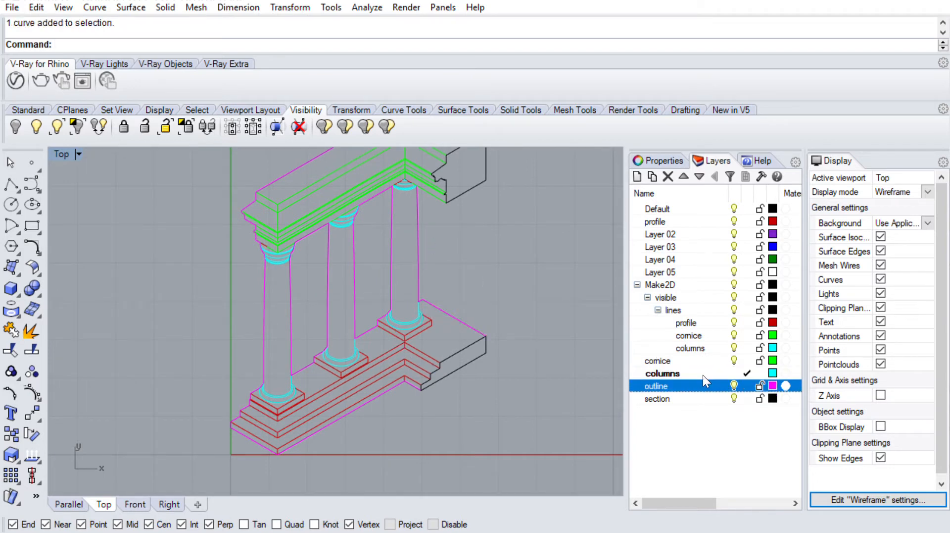
pyautogui.click(759, 276)
pyautogui.moveTo(367, 242); pyautogui.dragTo(347, 278, button='right')
pyautogui.scroll(-2, 372, 259)
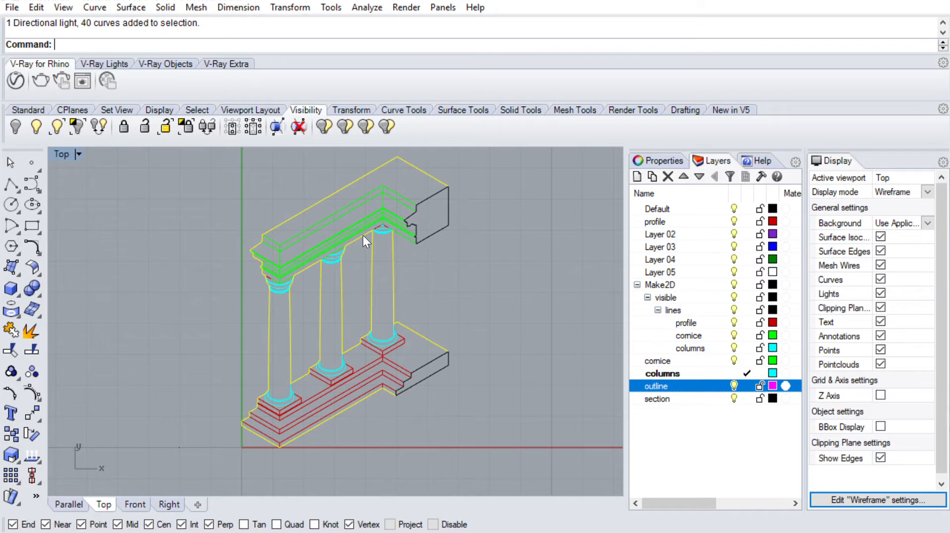
pyautogui.press('Escape')
# Step: Examine how the outline curves run around the cornice, the front column's capital and its base
pyautogui.scroll(3, 344, 166)
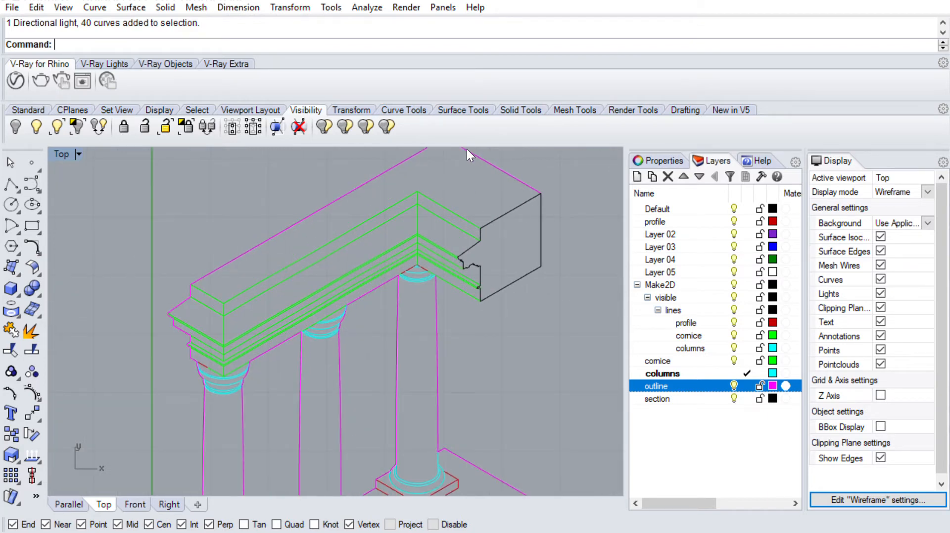
pyautogui.scroll(6, 187, 301)
pyautogui.scroll(-6, 189, 319)
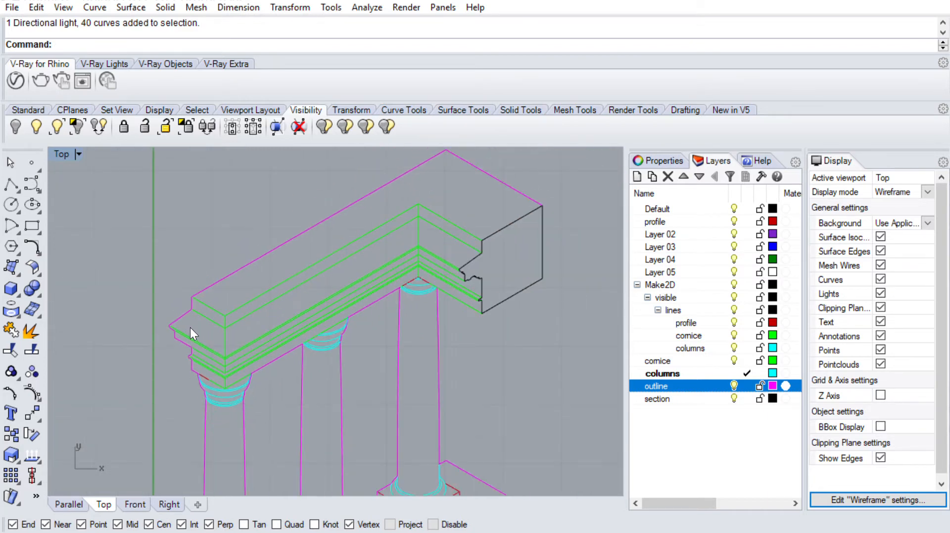
pyautogui.moveTo(192, 328); pyautogui.dragTo(301, 170, button='right')
pyautogui.scroll(5, 300, 178)
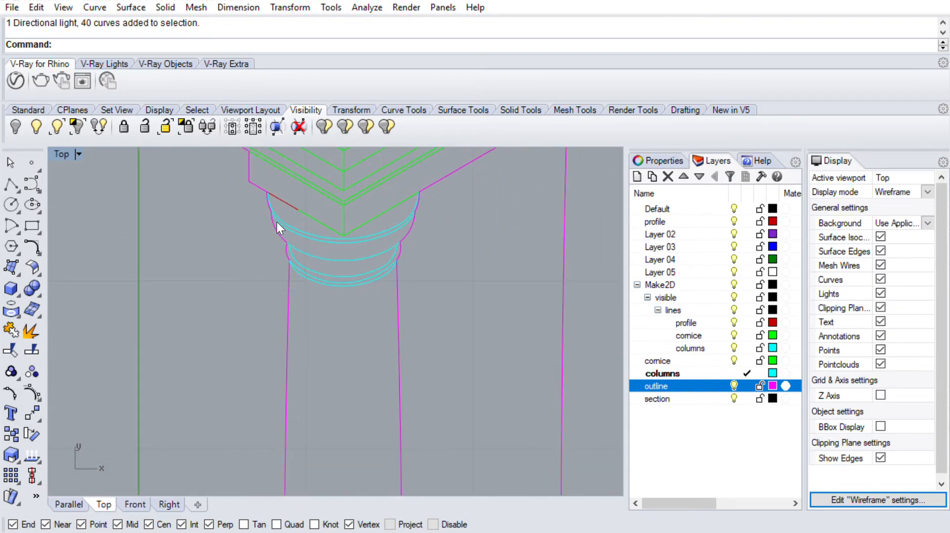
pyautogui.scroll(-5, 290, 242)
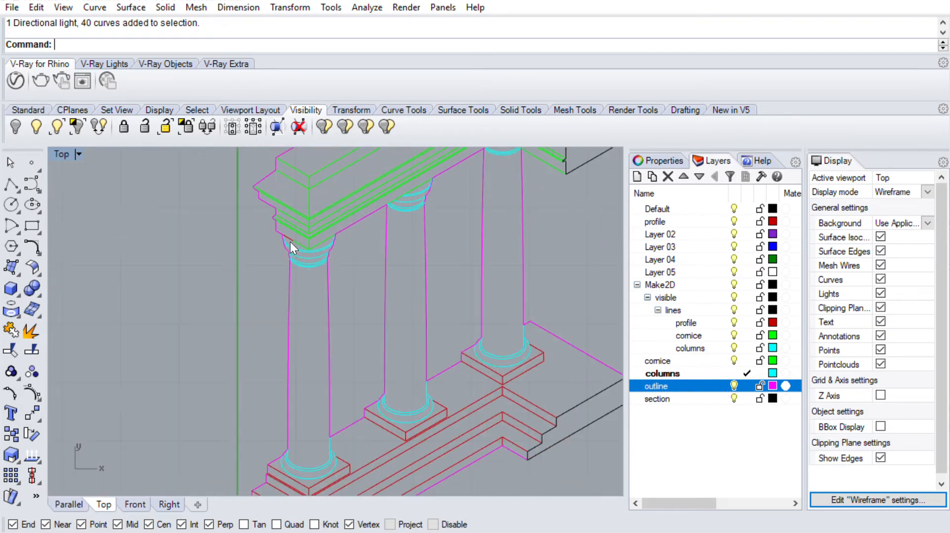
pyautogui.scroll(2, 280, 403)
pyautogui.scroll(5, 302, 299)
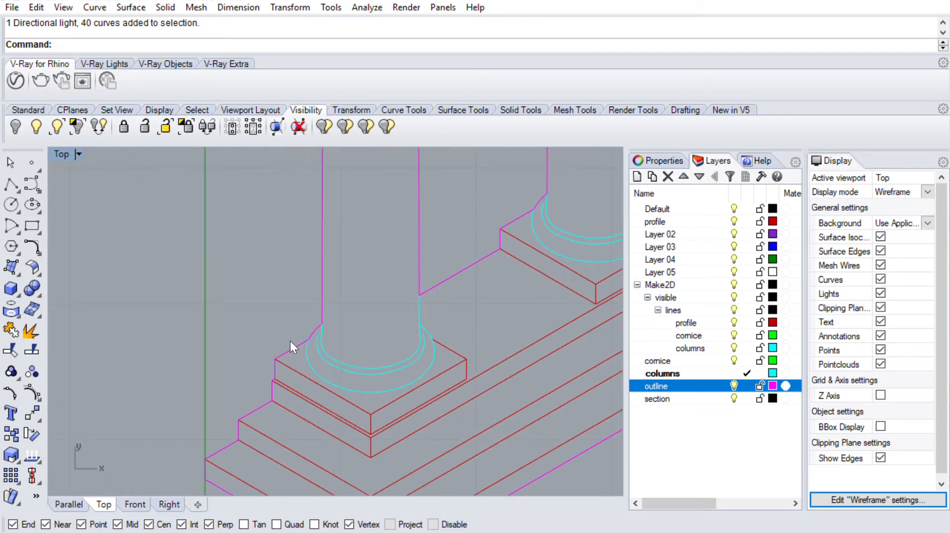
pyautogui.scroll(-5, 336, 288)
pyautogui.scroll(3, 341, 294)
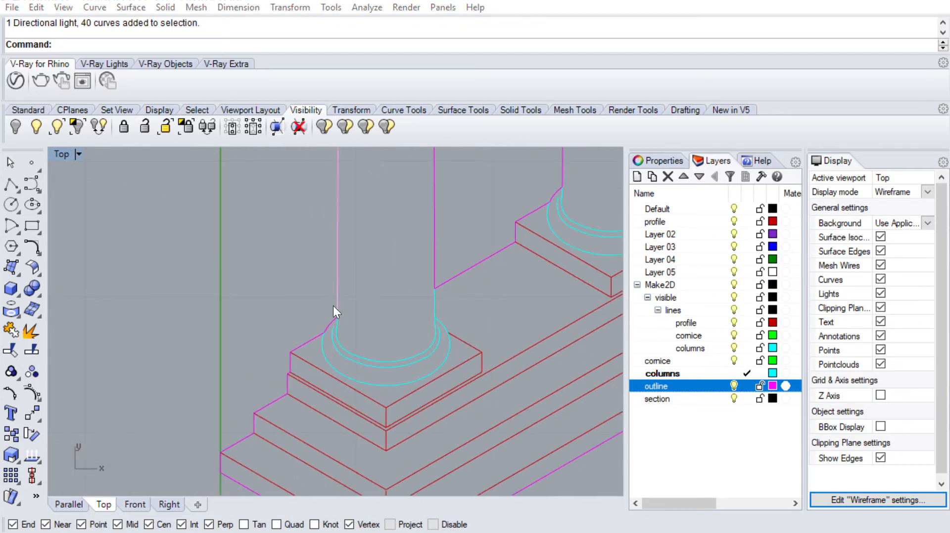
# Step: Join the front column's outer shaft line with the short segment just below it at the base
pyautogui.click(334, 306)
pyautogui.scroll(-5, 333, 305)
pyautogui.scroll(8, 345, 295)
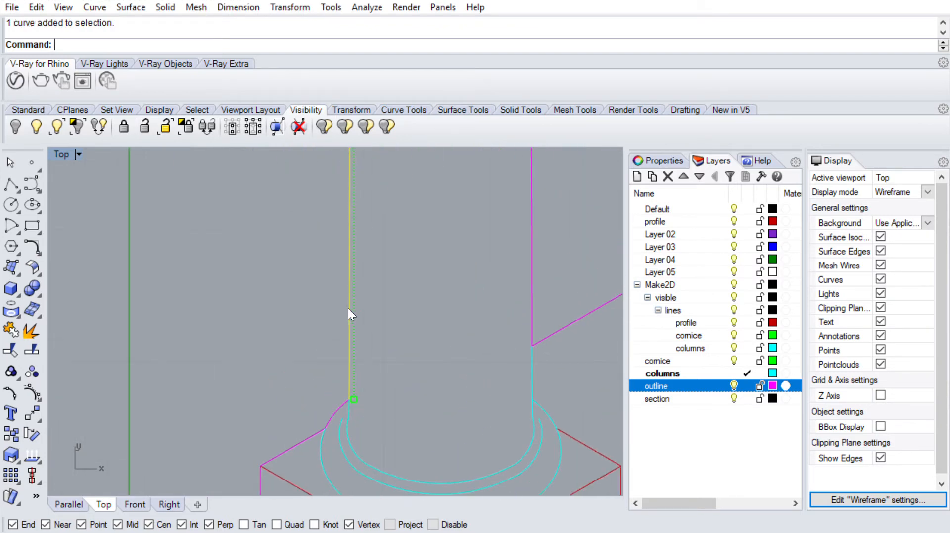
pyautogui.click(351, 403)
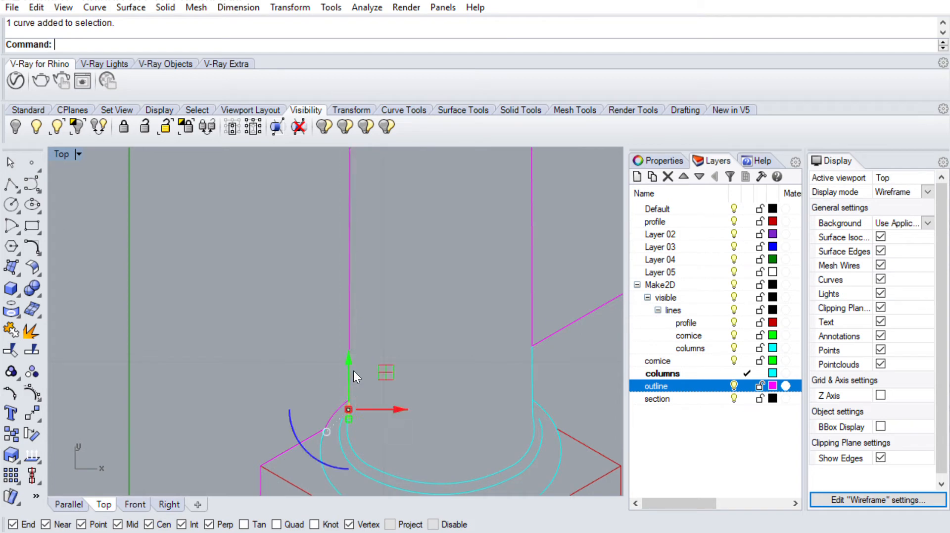
pyautogui.write('join')
pyautogui.press('Return')
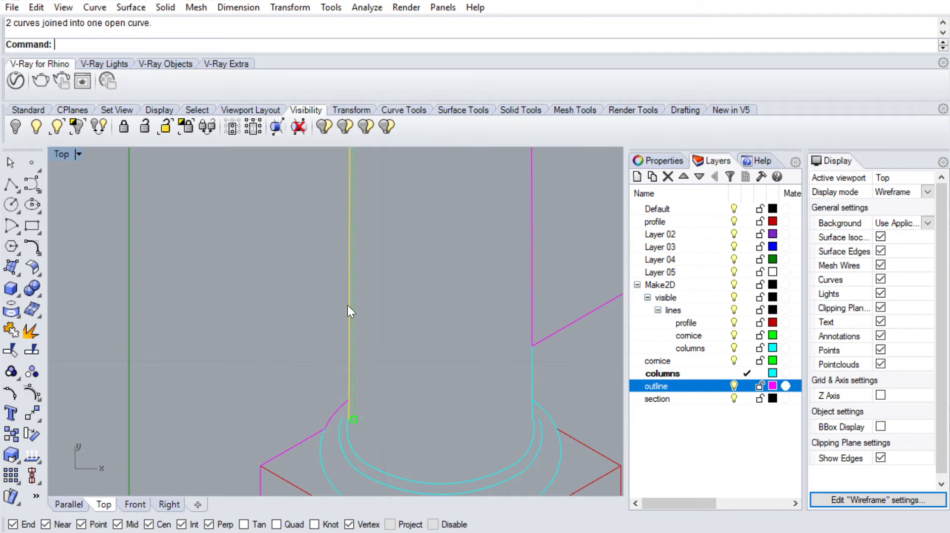
# Step: Split the joined shaft line at the point where the curved outline of the column base meets it
pyautogui.write('split')
pyautogui.press('Return')
pyautogui.click(350, 354)
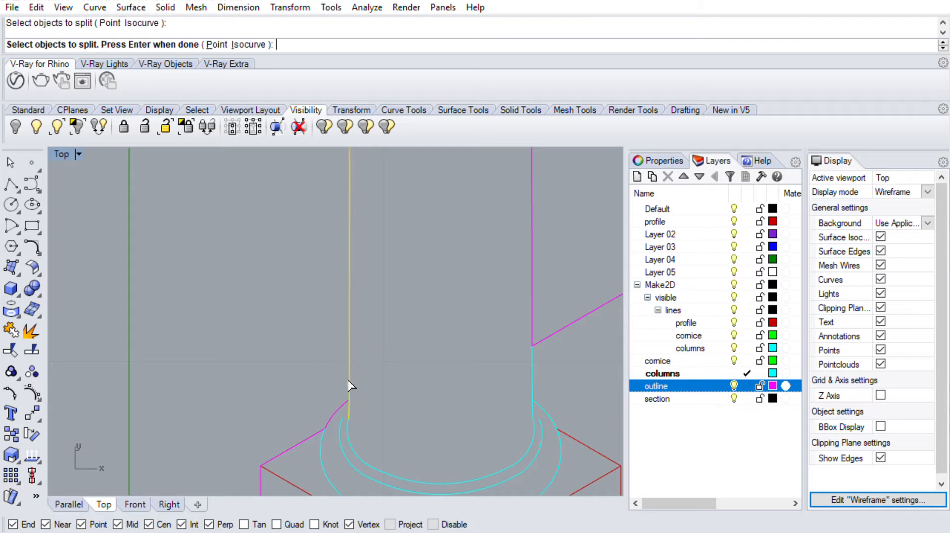
pyautogui.press('Return')
pyautogui.click(349, 399)
pyautogui.press('Return')
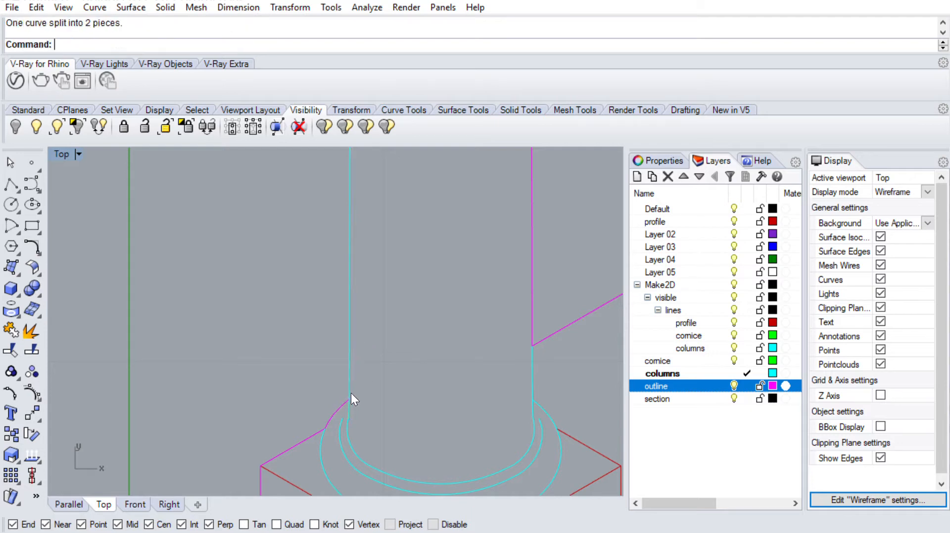
# Step: Move the long upper piece of the split shaft line to the outline layer
pyautogui.click(348, 365)
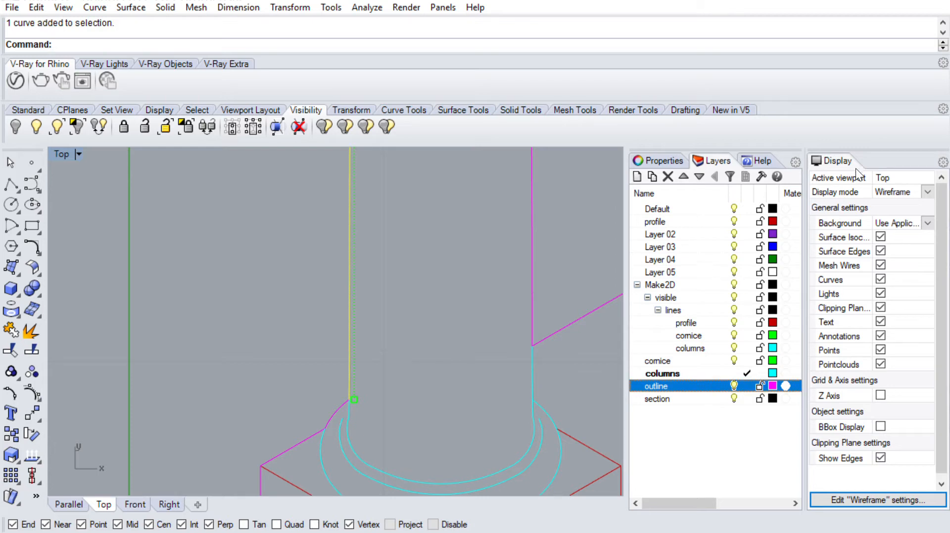
pyautogui.click(675, 159)
pyautogui.click(783, 247)
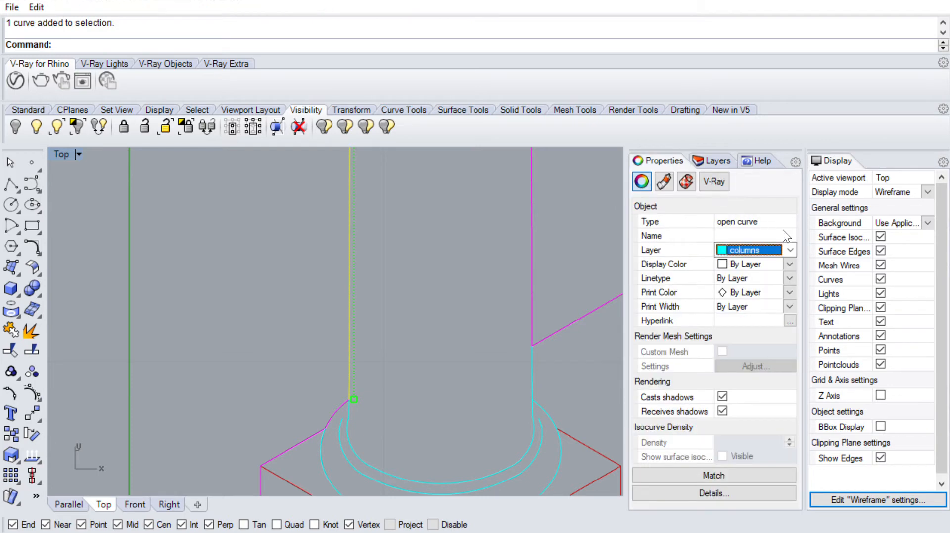
pyautogui.click(766, 411)
pyautogui.click(386, 350)
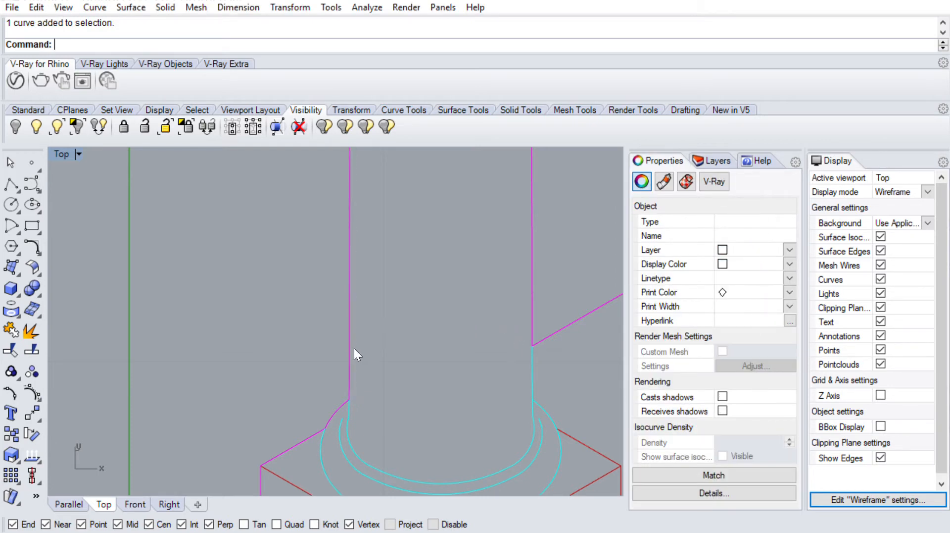
# Step: Move the five short stray curves beside the moldings of the cornice section profile from the section layer to the cornice layer
pyautogui.scroll(-15, 346, 352)
pyautogui.scroll(5, 342, 336)
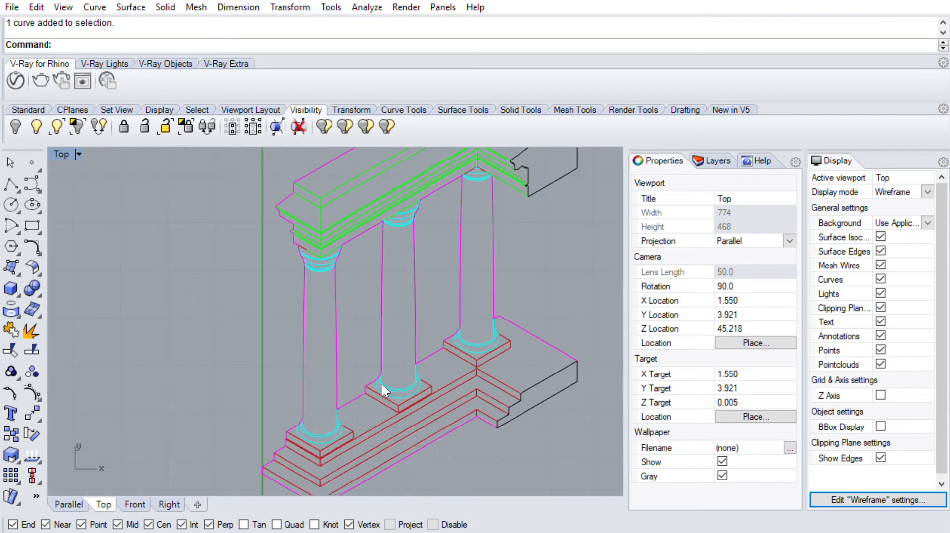
pyautogui.scroll(-2, 435, 297)
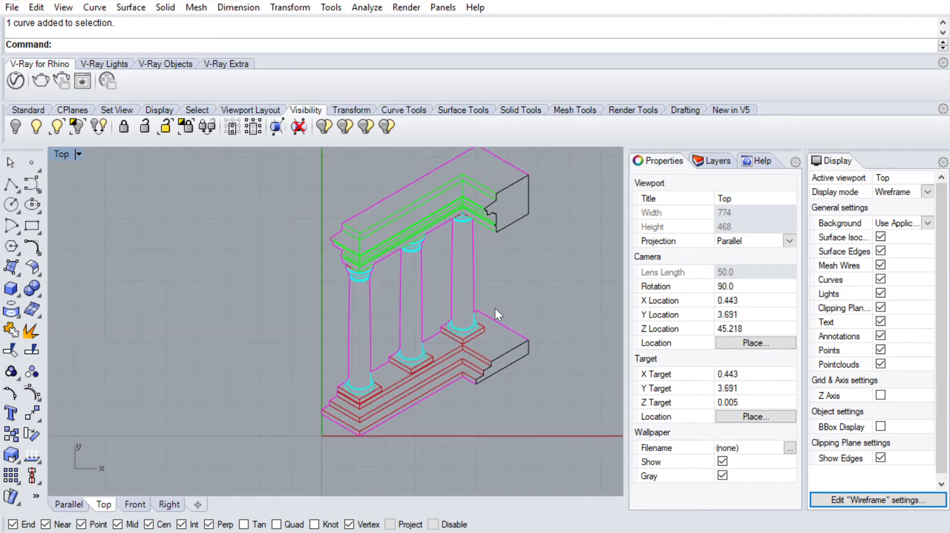
pyautogui.scroll(5, 530, 173)
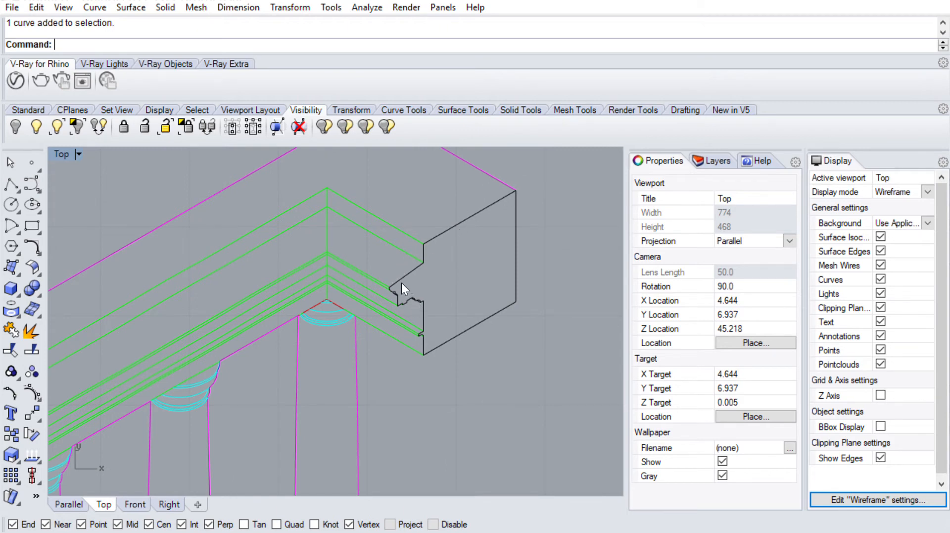
pyautogui.scroll(4, 402, 283)
pyautogui.click(377, 275)
pyautogui.scroll(5, 379, 282)
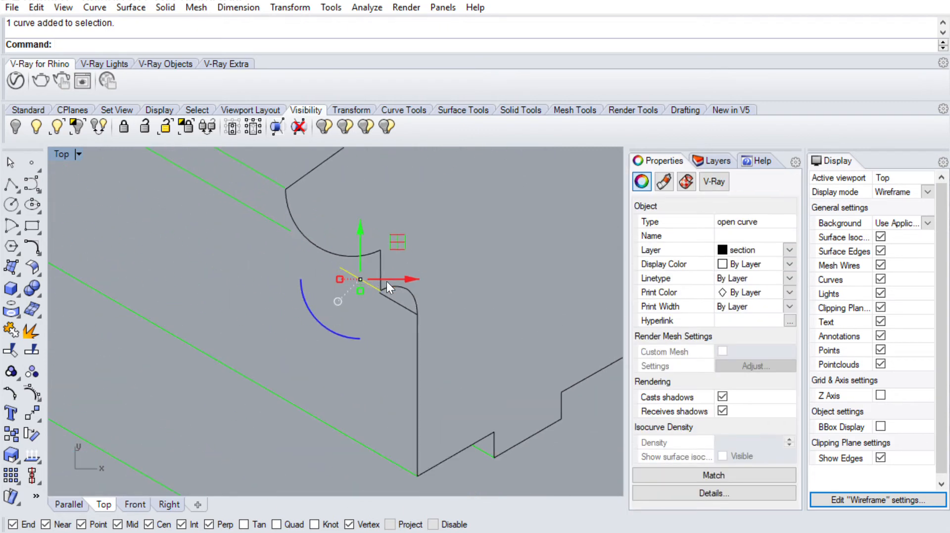
pyautogui.keyDown('shift'); pyautogui.click(387, 291); pyautogui.keyUp('shift')
pyautogui.scroll(-4, 362, 268)
pyautogui.scroll(3, 501, 310)
pyautogui.keyDown('shift'); pyautogui.click(465, 303); pyautogui.keyUp('shift')
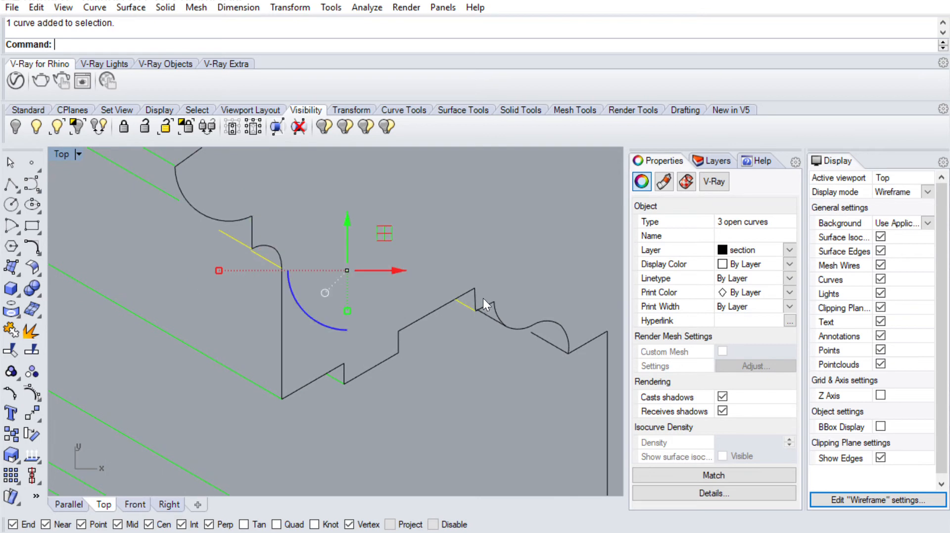
pyautogui.keyDown('shift'); pyautogui.click(491, 318); pyautogui.keyUp('shift')
pyautogui.keyDown('shift'); pyautogui.click(545, 340); pyautogui.keyUp('shift')
pyautogui.scroll(-12, 388, 216)
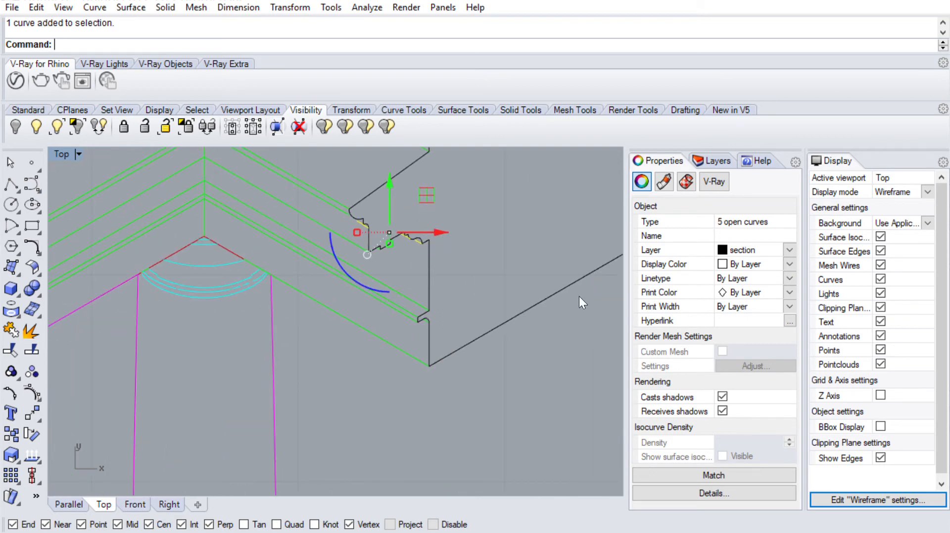
pyautogui.click(759, 387)
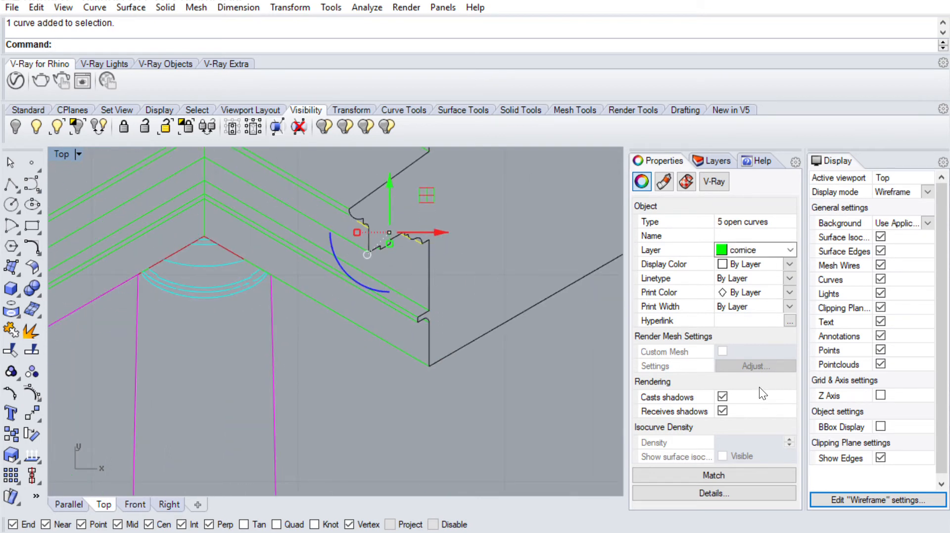
pyautogui.click(510, 362)
# Step: Select the cornice's section outline to check whether it is a single closed curve
pyautogui.scroll(-6, 510, 362)
pyautogui.moveTo(514, 311); pyautogui.dragTo(484, 334, button='right')
pyautogui.click(514, 204)
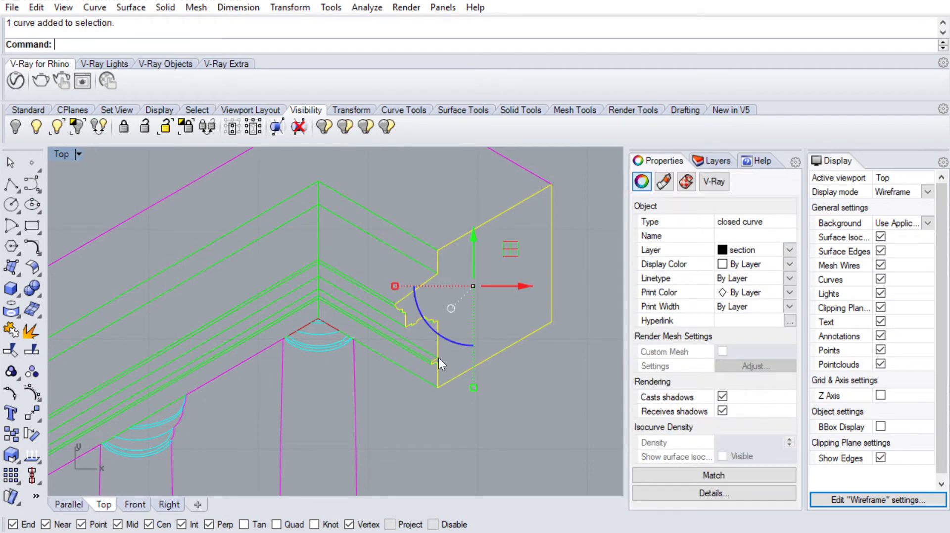
pyautogui.click(568, 212)
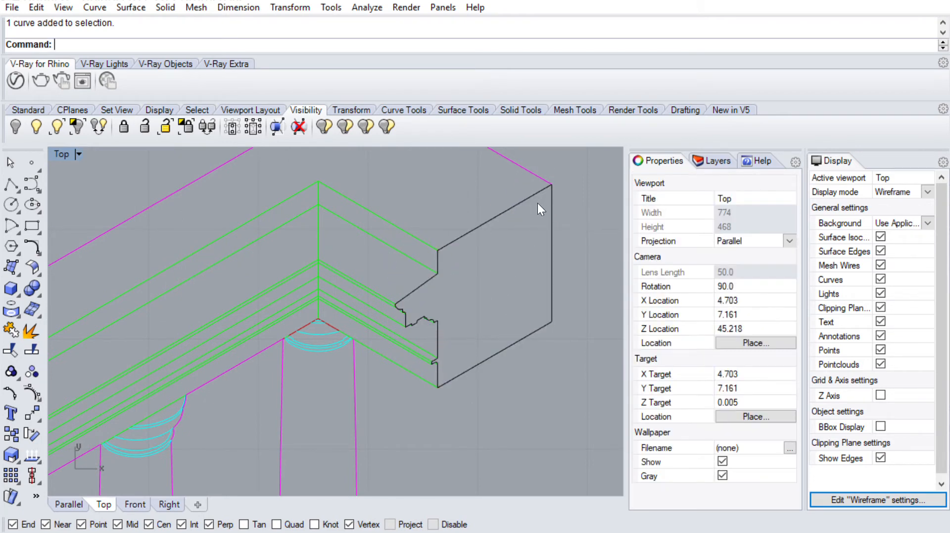
# Step: Try to hatch the closed section outline of the cornice with a solid fill
pyautogui.scroll(2, 576, 182)
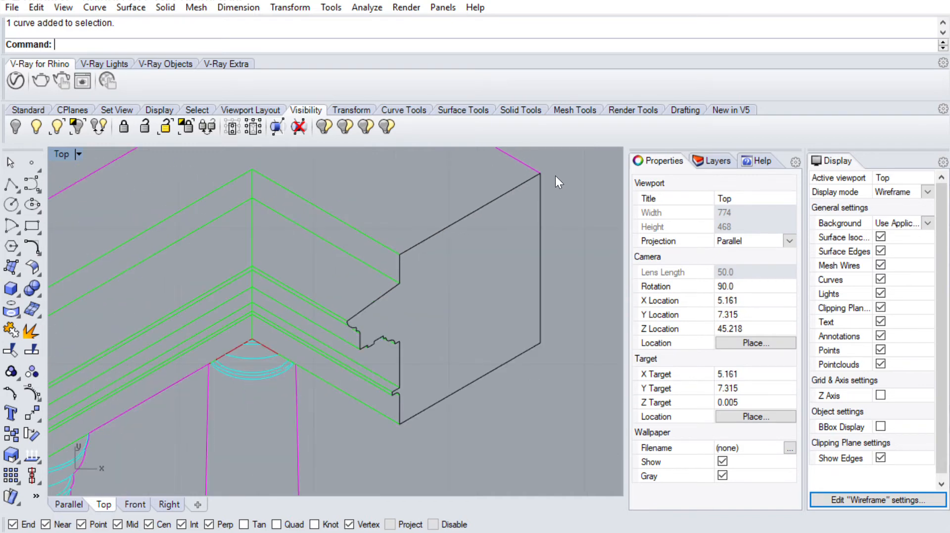
pyautogui.click(515, 183)
pyautogui.click(512, 210)
pyautogui.click(514, 180)
pyautogui.write('Ha')
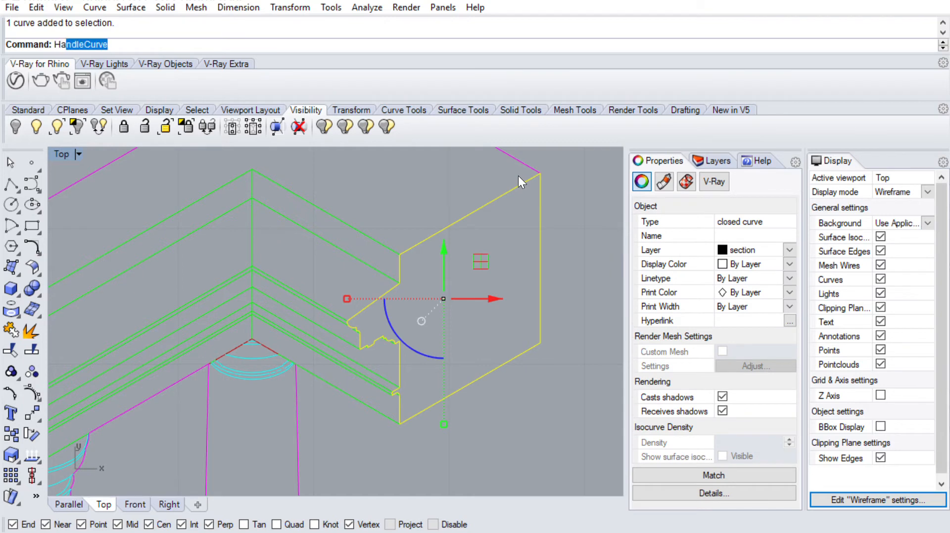
pyautogui.write('tch')
pyautogui.press('Return')
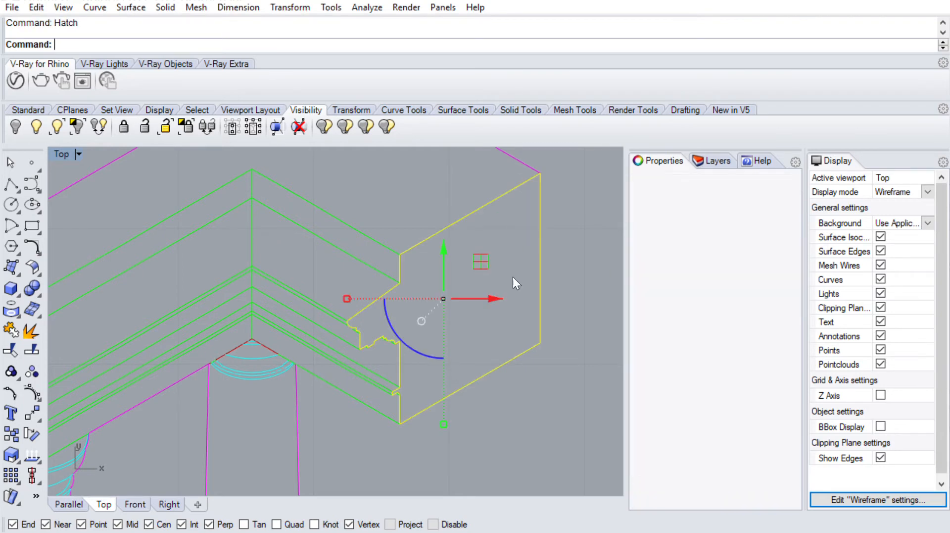
pyautogui.write('HandleCurve')
pyautogui.press('Return')
pyautogui.press('Escape')
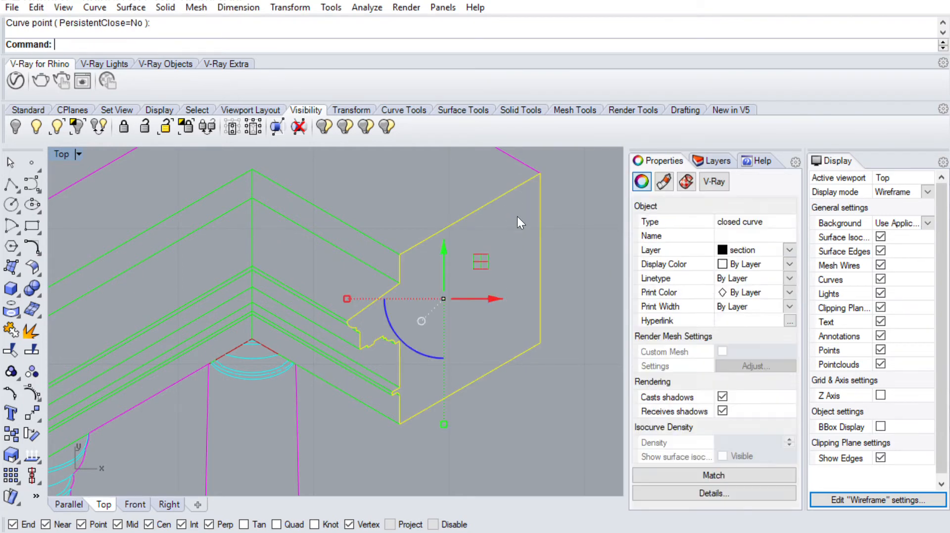
pyautogui.write('Hatch')
pyautogui.press('Return')
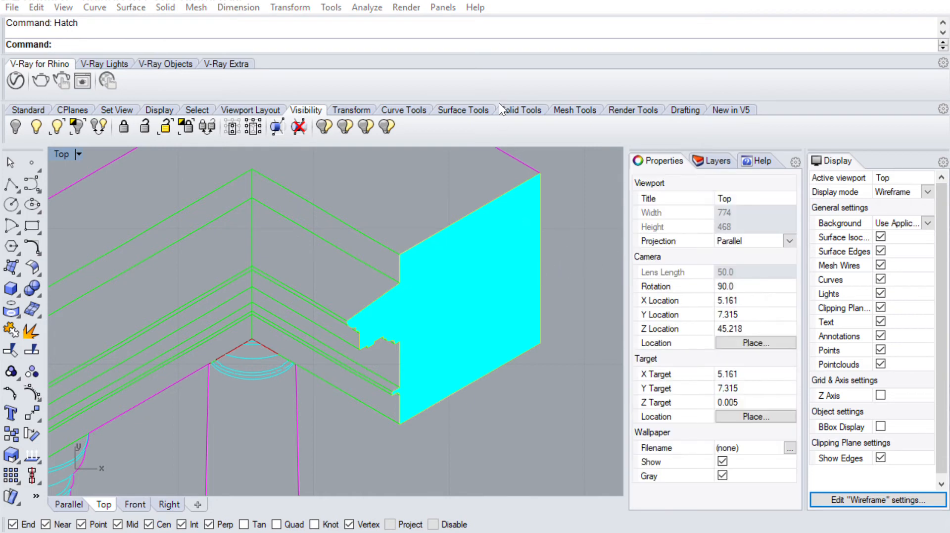
pyautogui.click(632, 118)
pyautogui.click(406, 222)
pyautogui.scroll(-12, 444, 224)
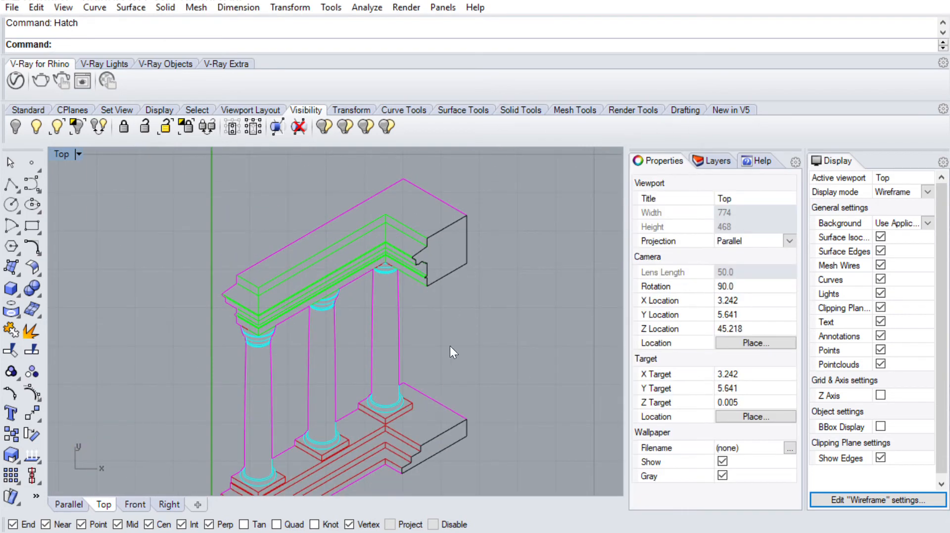
pyautogui.scroll(-7, 450, 346)
pyautogui.scroll(5, 420, 325)
pyautogui.moveTo(414, 356); pyautogui.dragTo(453, 314, button='right')
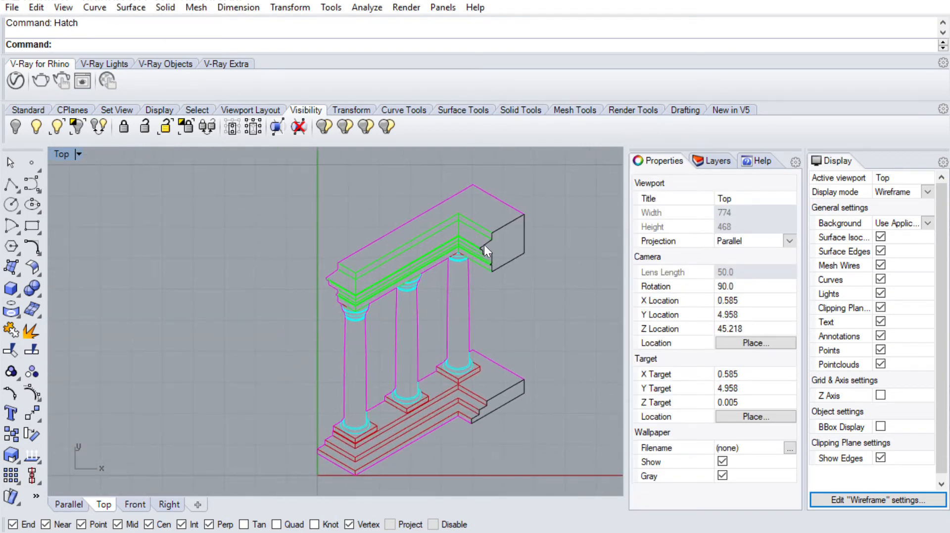
pyautogui.moveTo(491, 244); pyautogui.dragTo(410, 255, button='right')
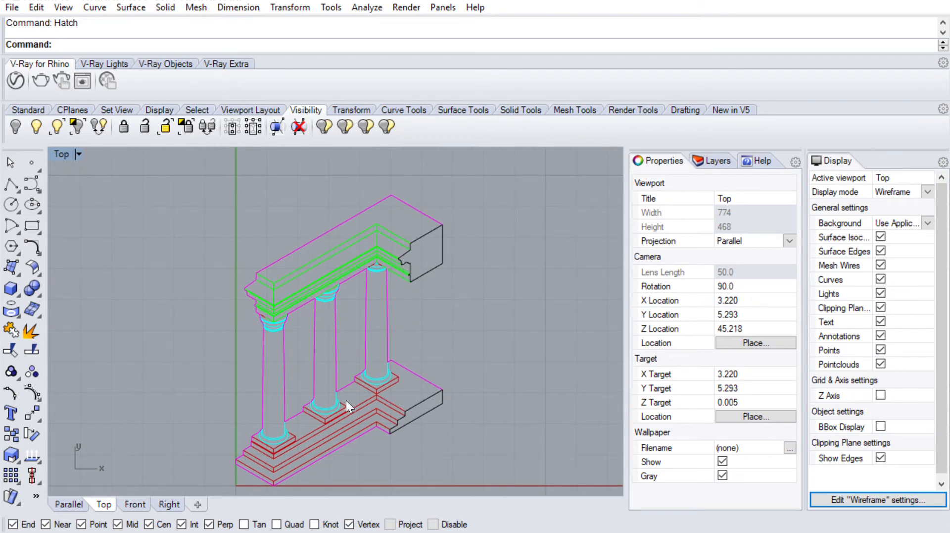
pyautogui.moveTo(323, 353); pyautogui.dragTo(345, 345, button='right')
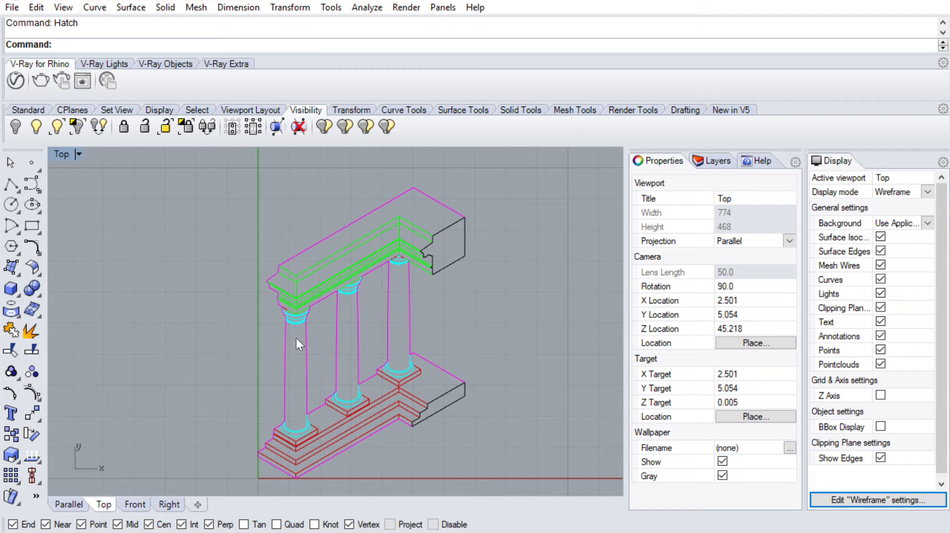
# Step: Switch from the Top view to the maximized Parallel view and zoom to the entire 3D colonnade model
pyautogui.doubleClick(61, 146)
pyautogui.doubleClick(357, 154)
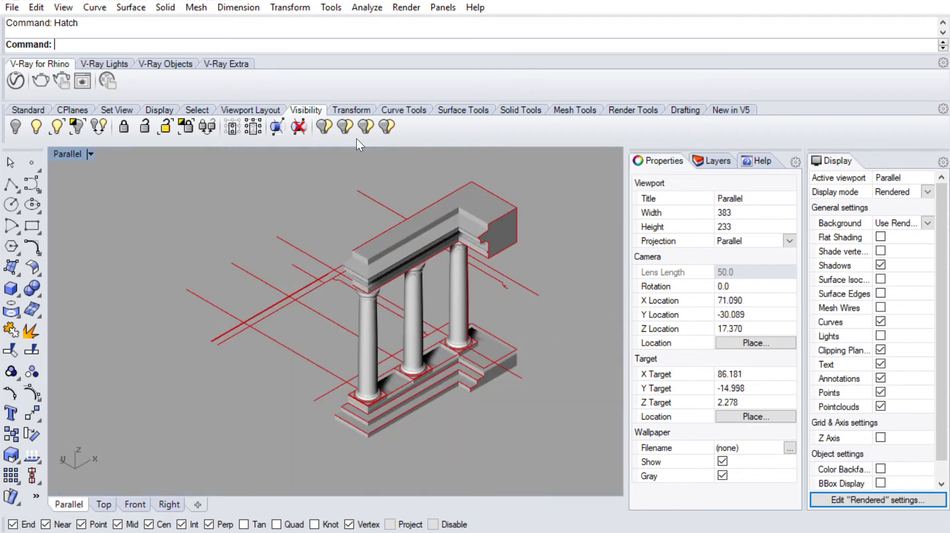
pyautogui.scroll(-4, 411, 259)
pyautogui.keyDown('shift'); pyautogui.moveTo(404, 247); pyautogui.dragTo(313, 287, button='right'); pyautogui.keyUp('shift')
pyautogui.scroll(4, 301, 293)
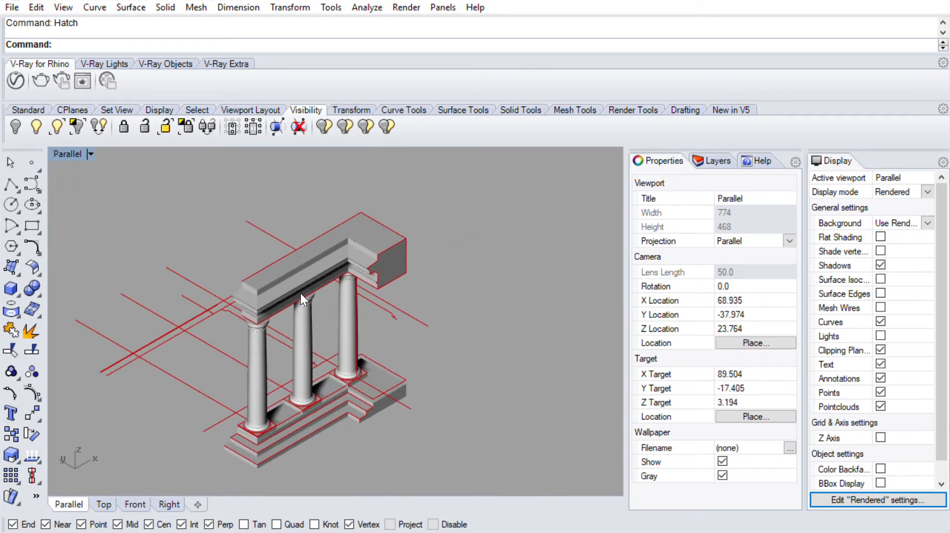
pyautogui.scroll(-4, 323, 289)
pyautogui.scroll(4, 293, 326)
pyautogui.keyDown('shift'); pyautogui.moveTo(256, 300); pyautogui.dragTo(269, 304, button='right'); pyautogui.keyUp('shift')
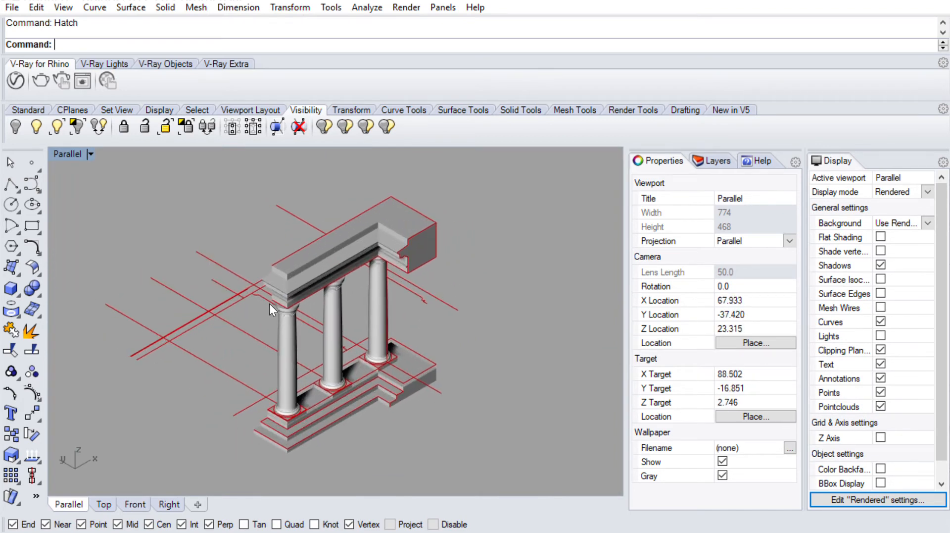
pyautogui.scroll(-3, 290, 306)
pyautogui.hotkey('ctrl', 'a')
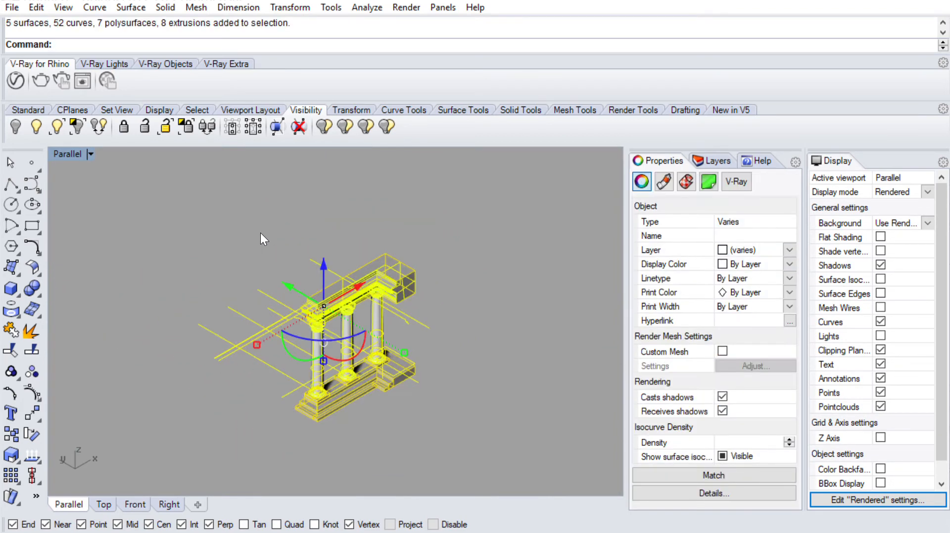
pyautogui.write('ZS')
pyautogui.press('Return')
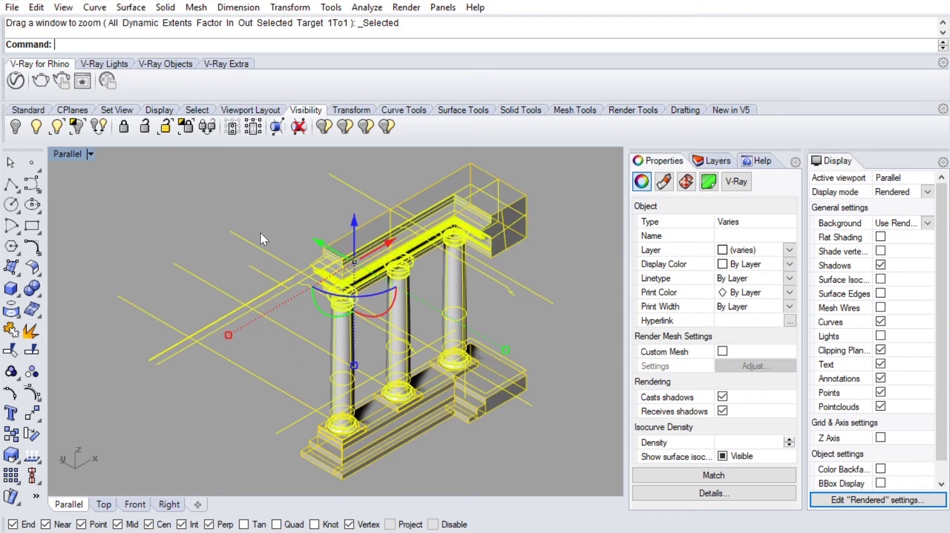
pyautogui.keyDown('shift'); pyautogui.moveTo(418, 356); pyautogui.dragTo(354, 346, button='right'); pyautogui.keyUp('shift')
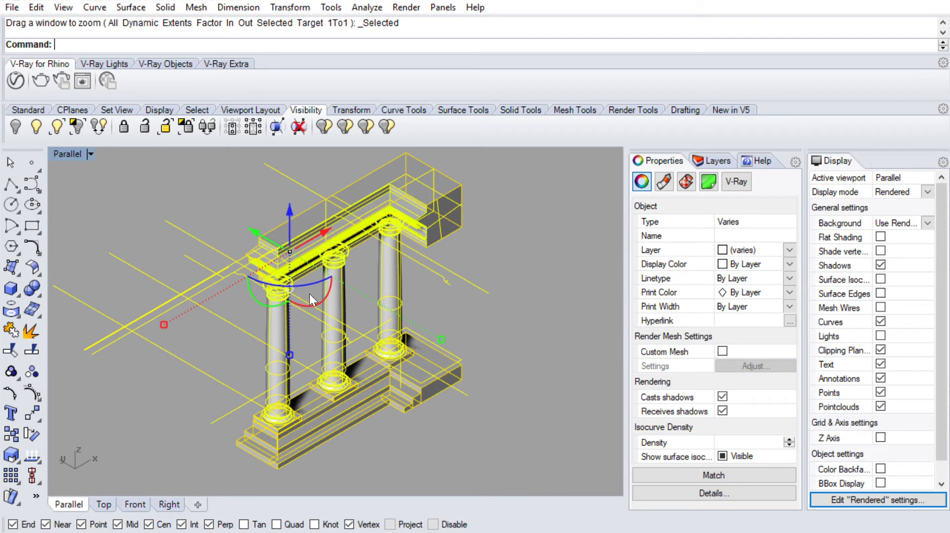
# Step: Select every curve in the model and hide them all
pyautogui.click(443, 260)
pyautogui.write('SelCrv')
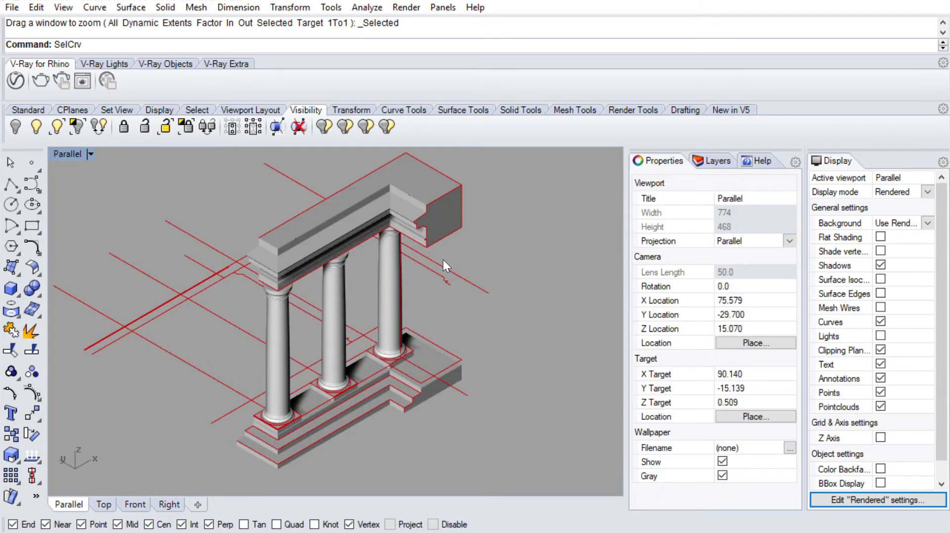
pyautogui.press('Return')
pyautogui.write('Hide')
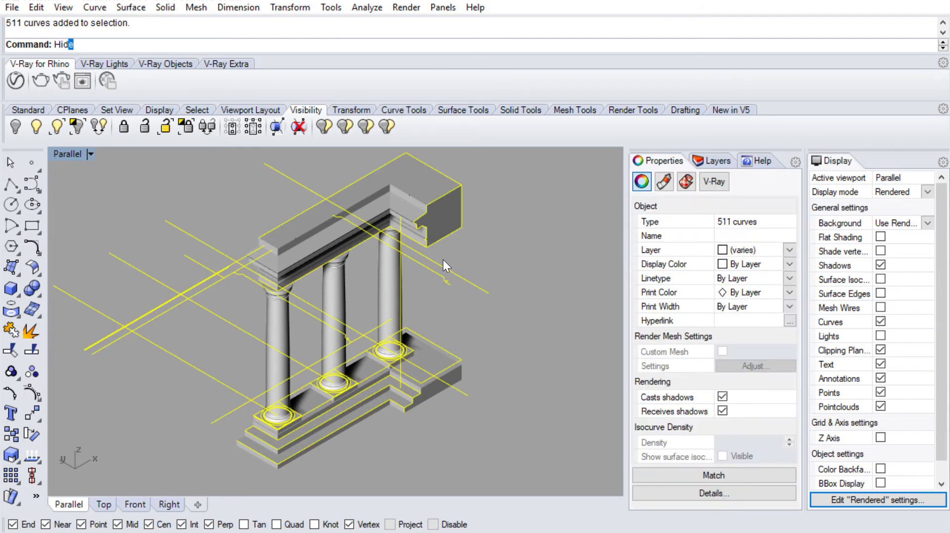
pyautogui.press('Return')
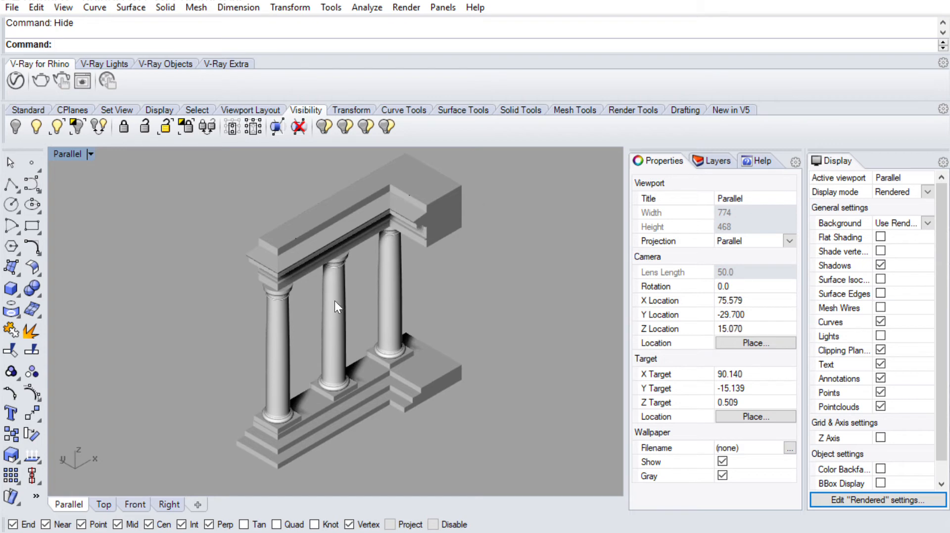
# Step: Delete the magenta light object beside the front column using Wireframe display, and return the view to Rendered display
pyautogui.scroll(-4, 382, 212)
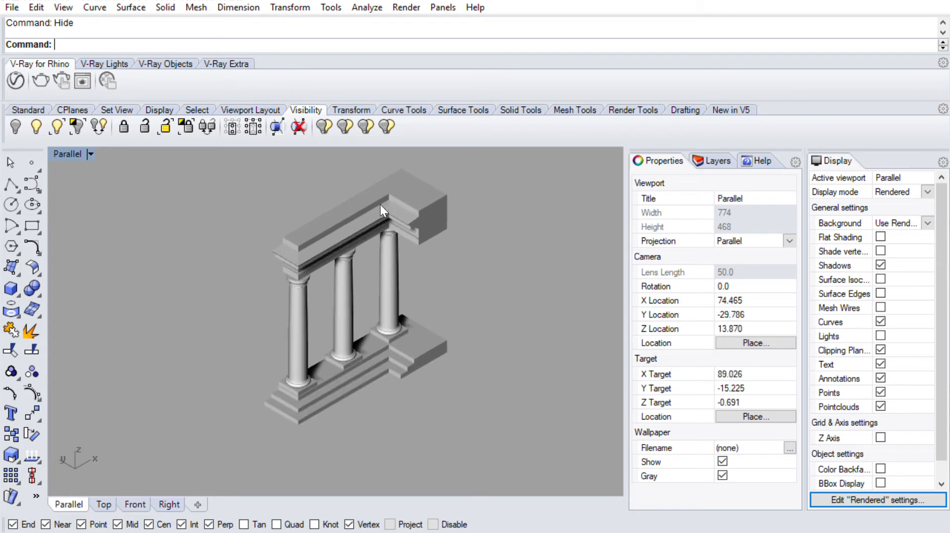
pyautogui.scroll(4, 380, 204)
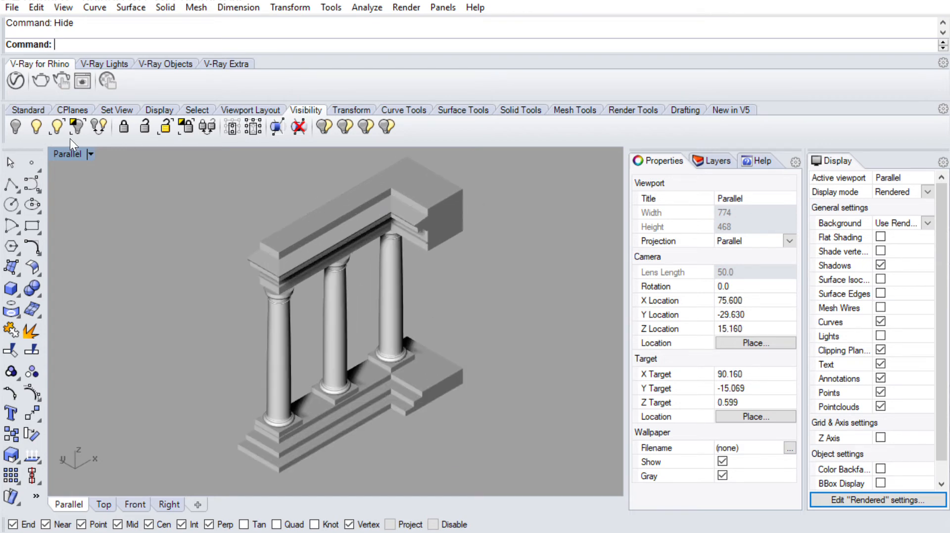
pyautogui.hotkey('ctrl', 'alt', 'w')
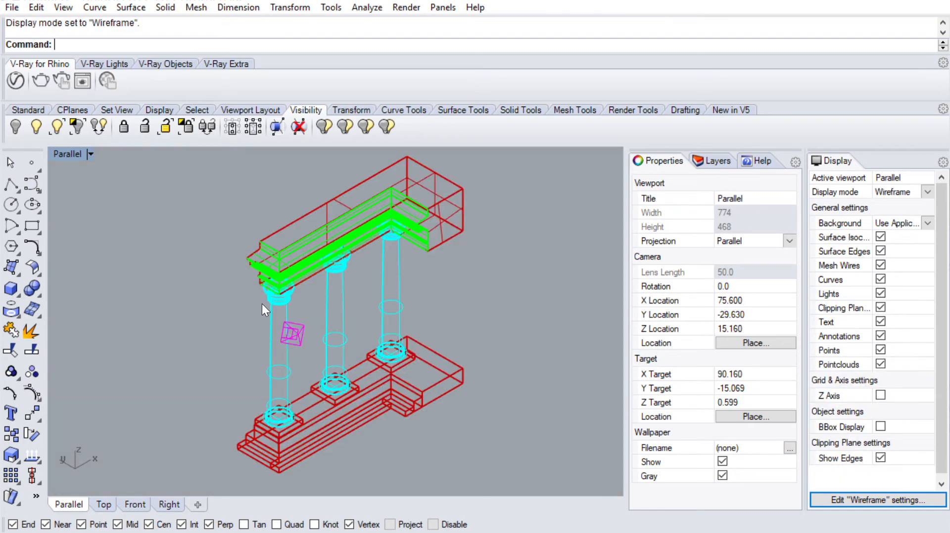
pyautogui.click(298, 318)
pyautogui.press('Delete')
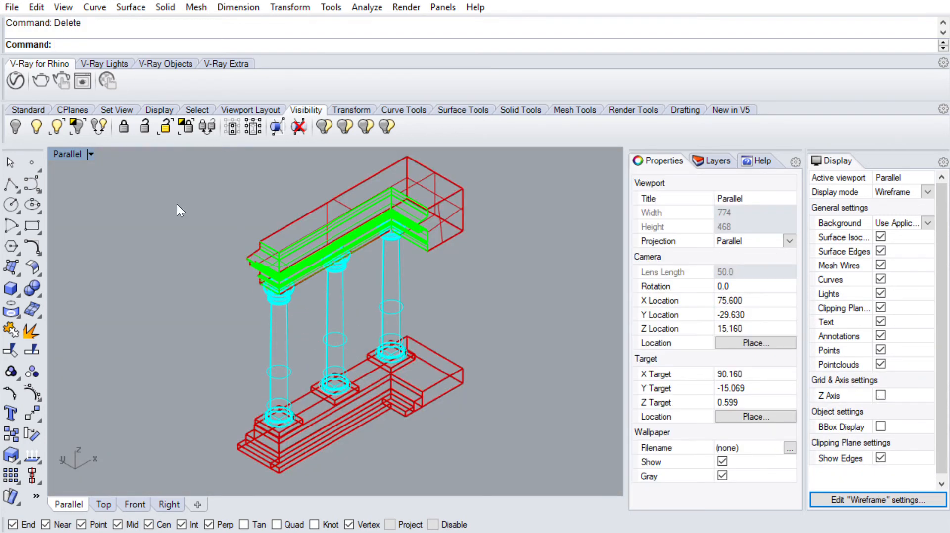
pyautogui.hotkey('ctrl', 'alt', 'r')
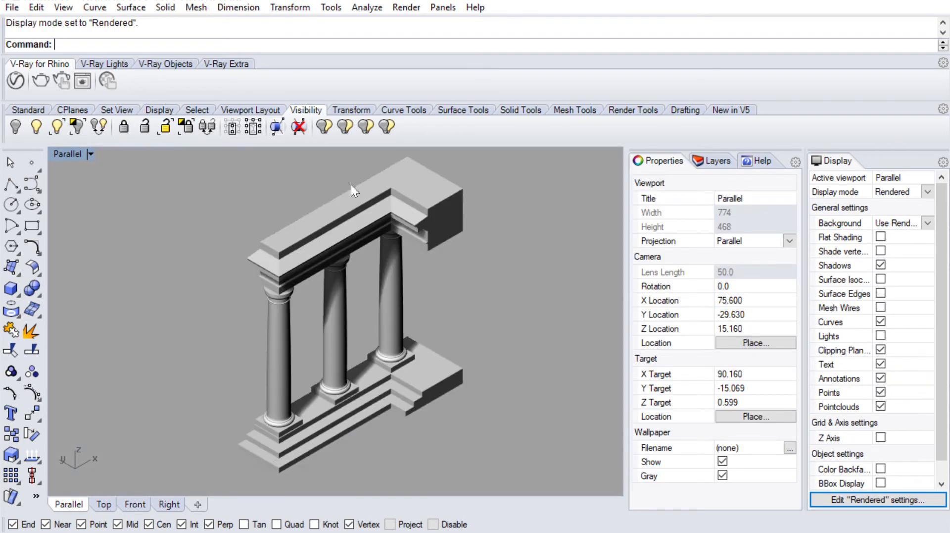
# Step: Add a directional light shining from the front upper corner of the cornice to the lower corner of the steps
pyautogui.click(633, 110)
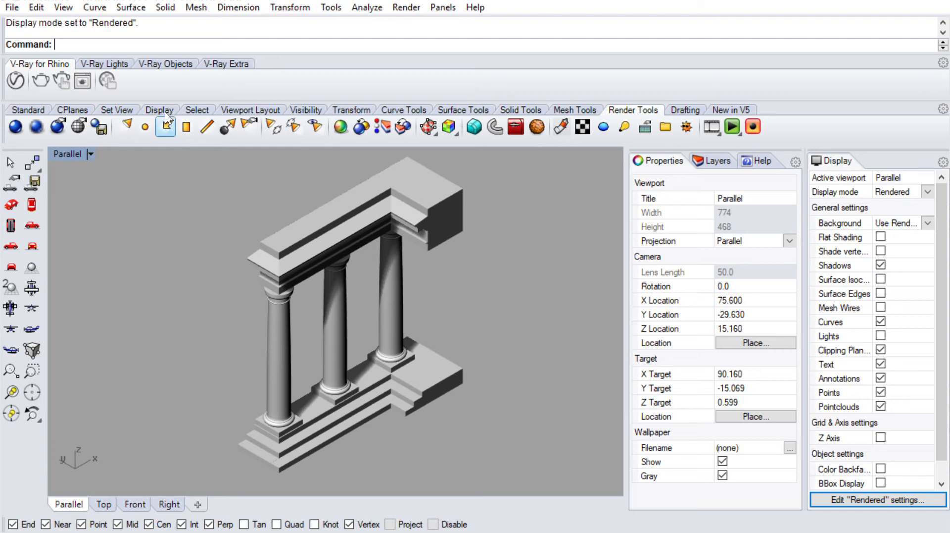
pyautogui.click(167, 126)
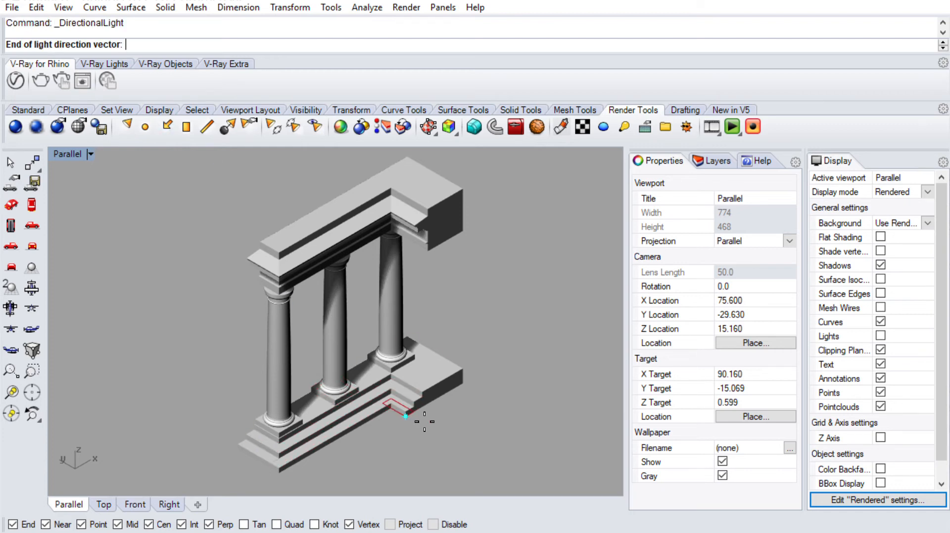
pyautogui.click(407, 415)
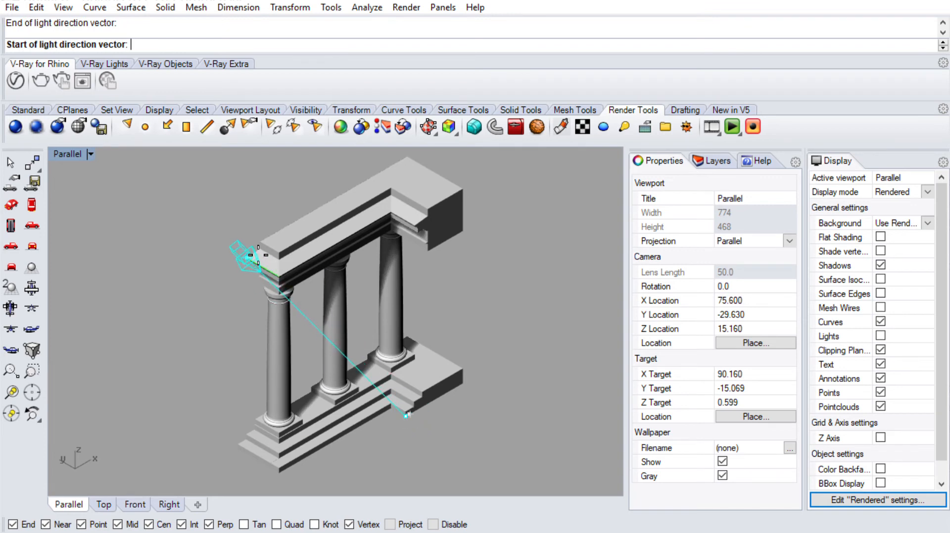
pyautogui.click(255, 255)
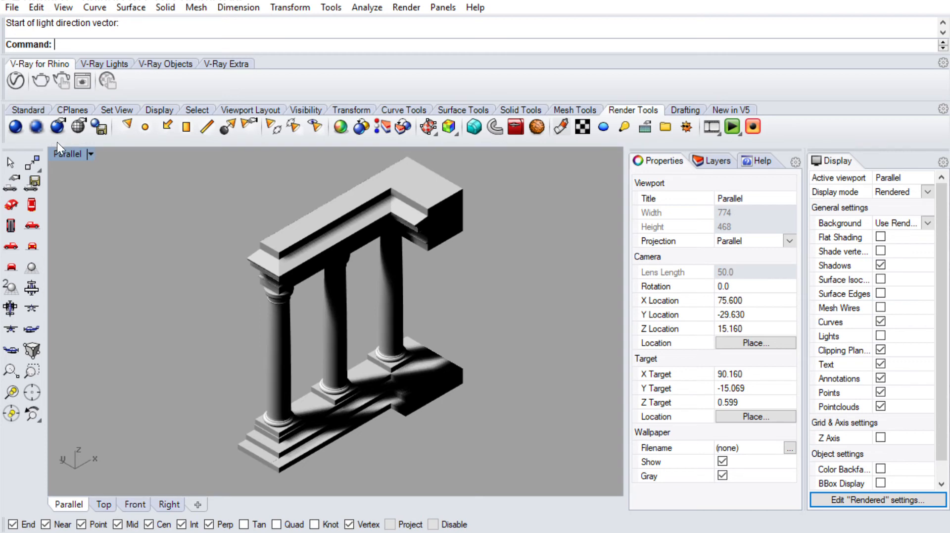
# Step: Select the new directional light in Wireframe display and switch back to Rendered display with it still selected
pyautogui.hotkey('ctrl', 'alt', 'w')
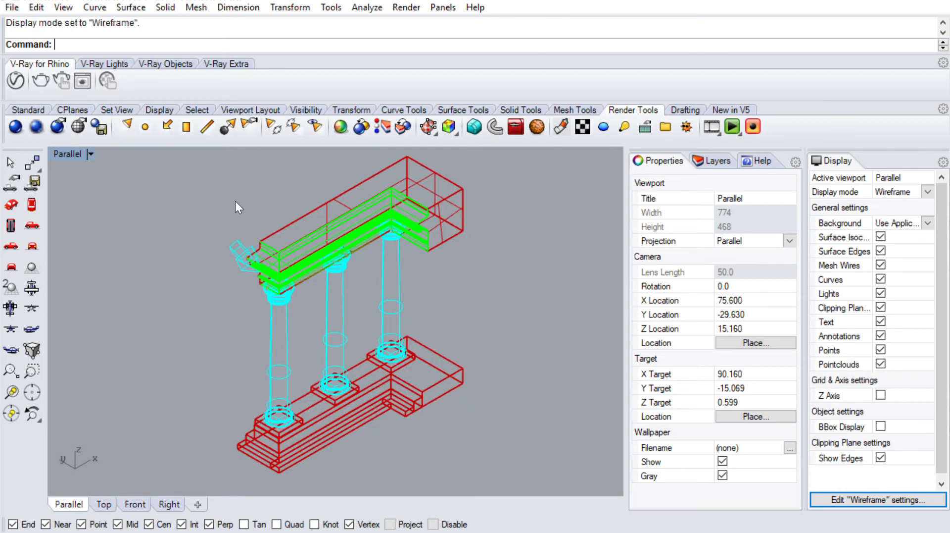
pyautogui.click(234, 241)
pyautogui.press('Escape')
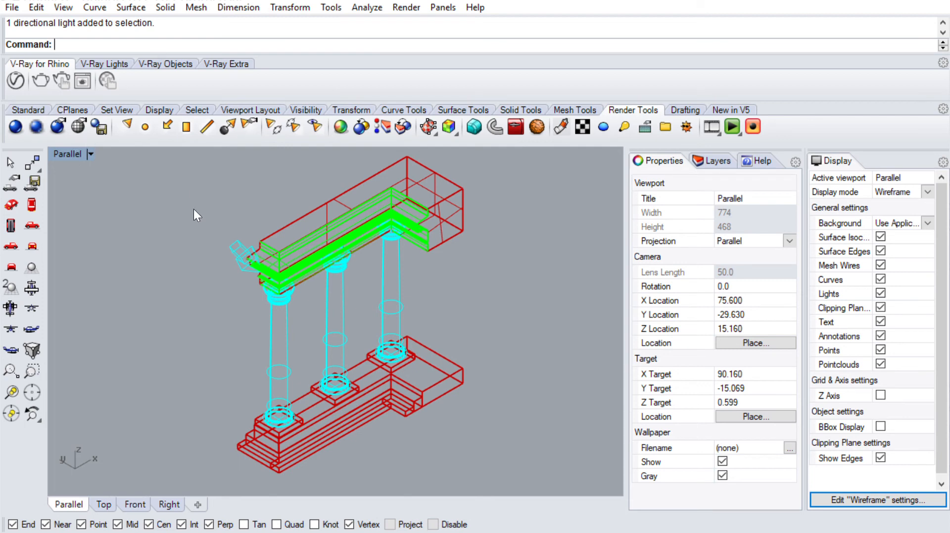
pyautogui.click(234, 243)
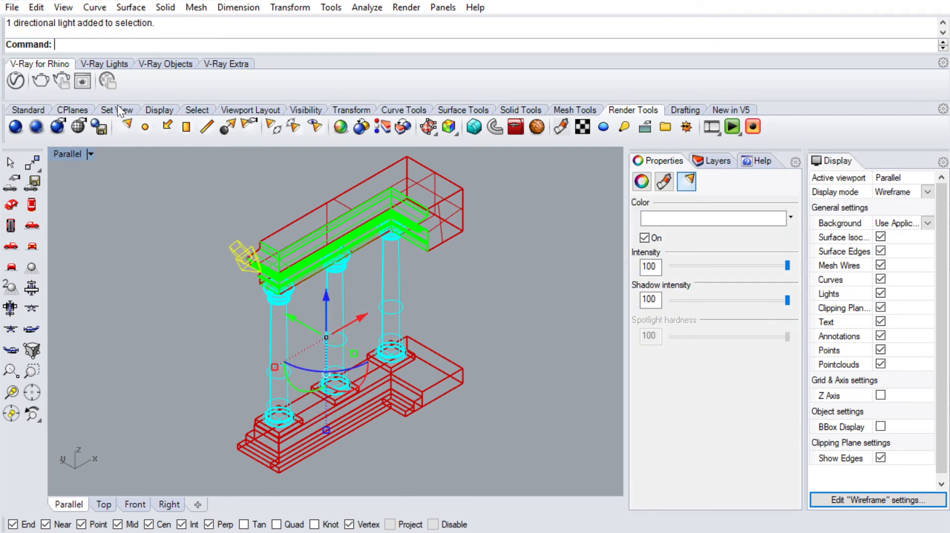
pyautogui.hotkey('ctrl', 'alt', 'r')
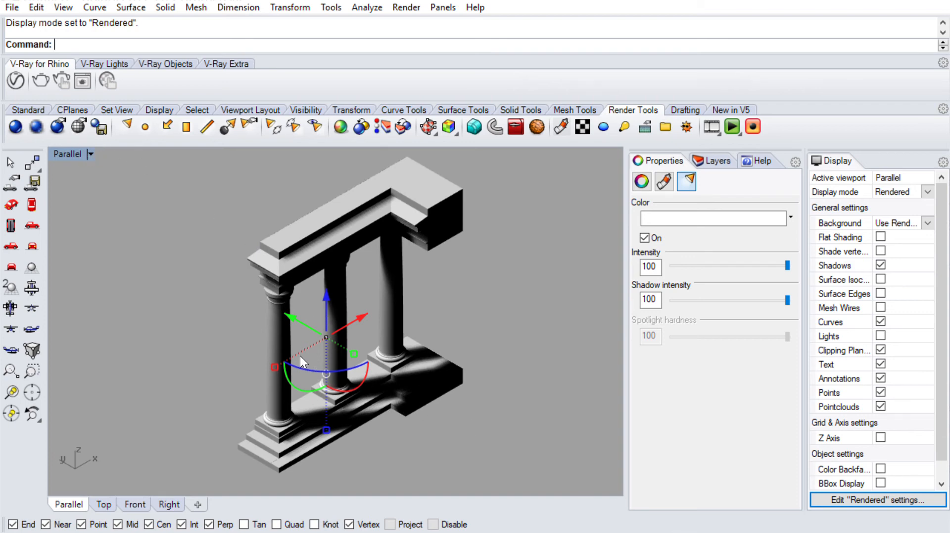
# Step: Rotate the directional light about the vertical axis and tilt it to try different shadow directions on the colonnade
pyautogui.moveTo(301, 352); pyautogui.dragTo(322, 373)
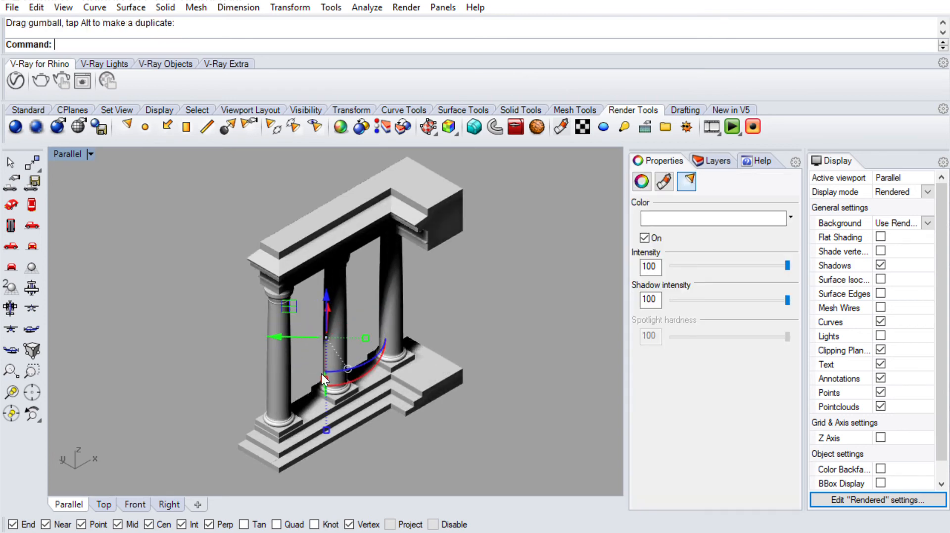
pyautogui.scroll(3, 391, 319)
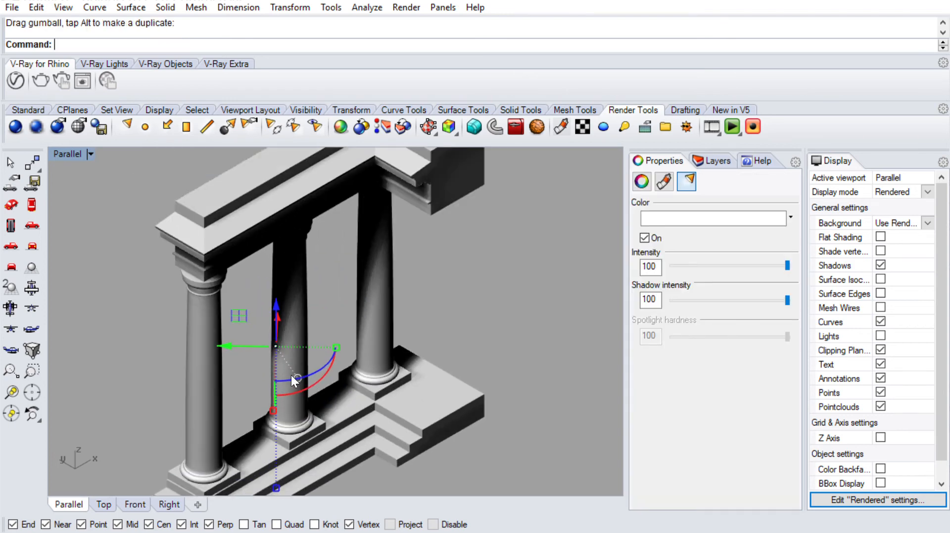
pyautogui.moveTo(318, 369); pyautogui.dragTo(264, 393)
pyautogui.moveTo(262, 393); pyautogui.dragTo(319, 366)
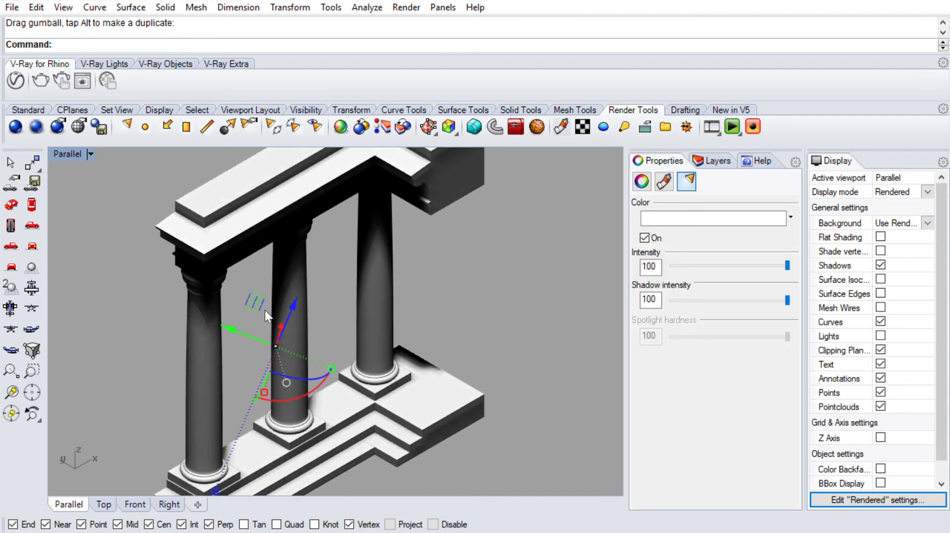
# Step: Undo the last three rotations of the directional light
pyautogui.hotkey('ctrl', 'z')
pyautogui.hotkey('ctrl', 'z')
pyautogui.hotkey('ctrl', 'z')
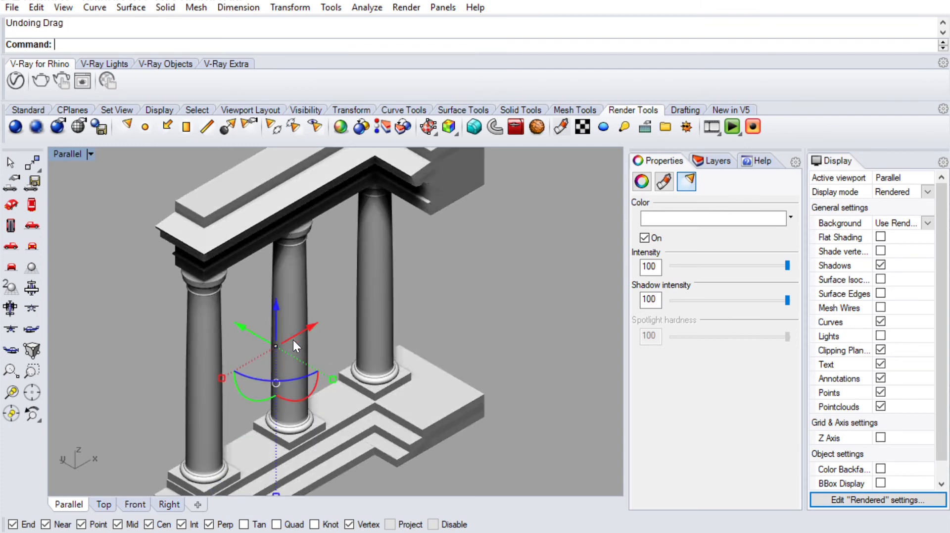
# Step: Undo the remaining edits back through the creation of the directional light to remove it from the colonnade
pyautogui.hotkey('ctrl', 'z')
pyautogui.hotkey('ctrl', 'z')
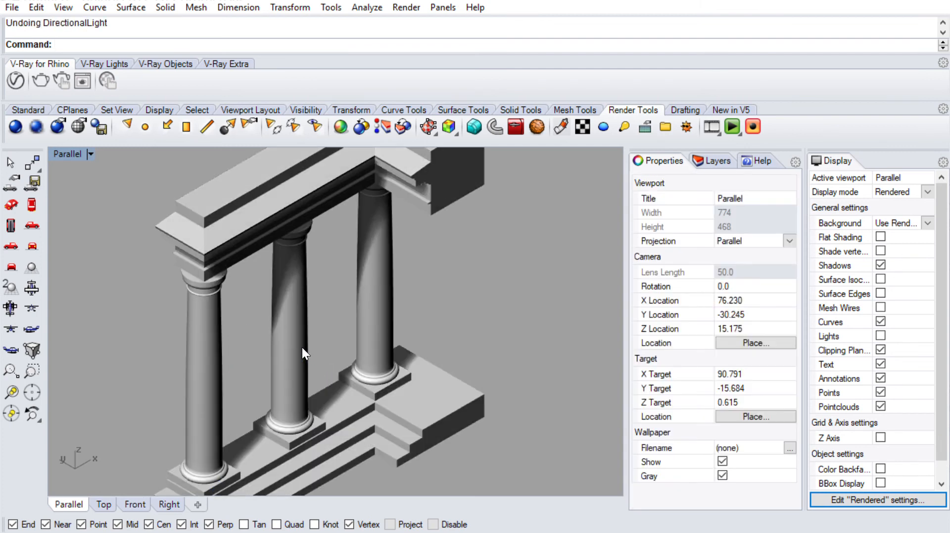
# Step: Zoom the Parallel view to the selected colonnade so the whole model fits, and clear the selection
pyautogui.scroll(2, 292, 332)
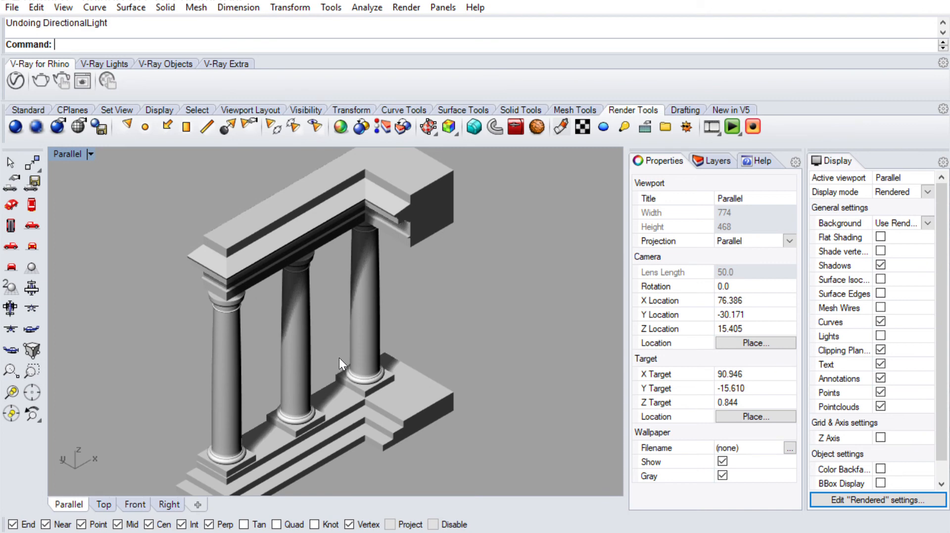
pyautogui.scroll(-3, 392, 222)
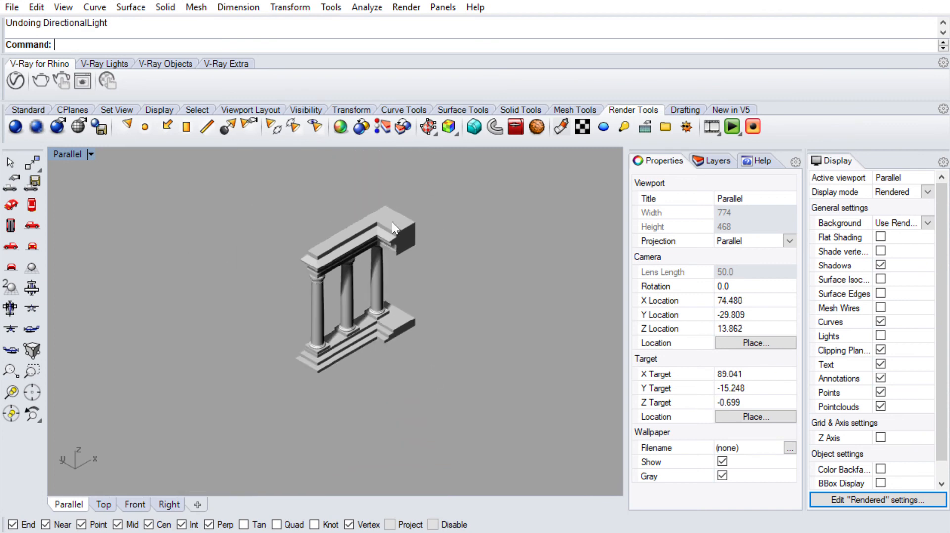
pyautogui.scroll(3, 352, 296)
pyautogui.scroll(-1, 354, 300)
pyautogui.scroll(1, 328, 348)
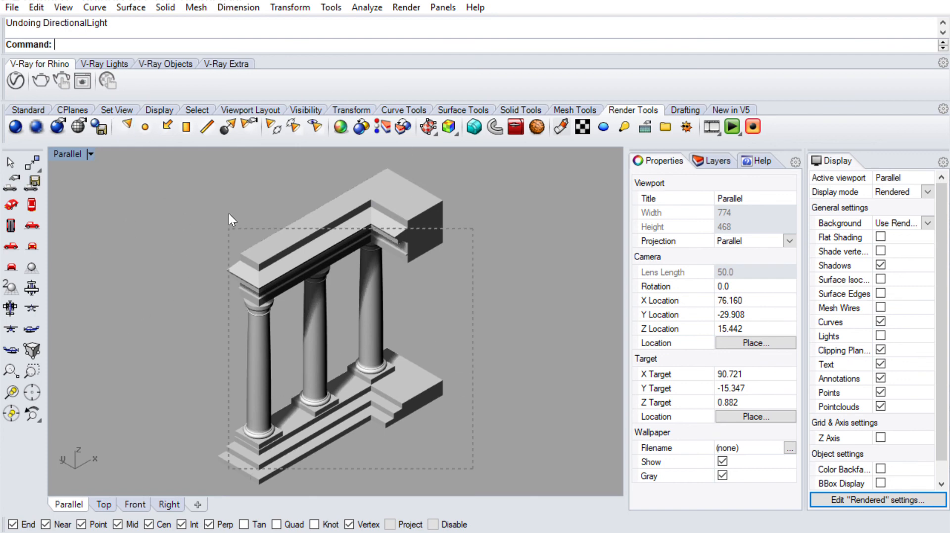
pyautogui.moveTo(229, 214); pyautogui.dragTo(225, 210)
pyautogui.write('zs')
pyautogui.press('Return')
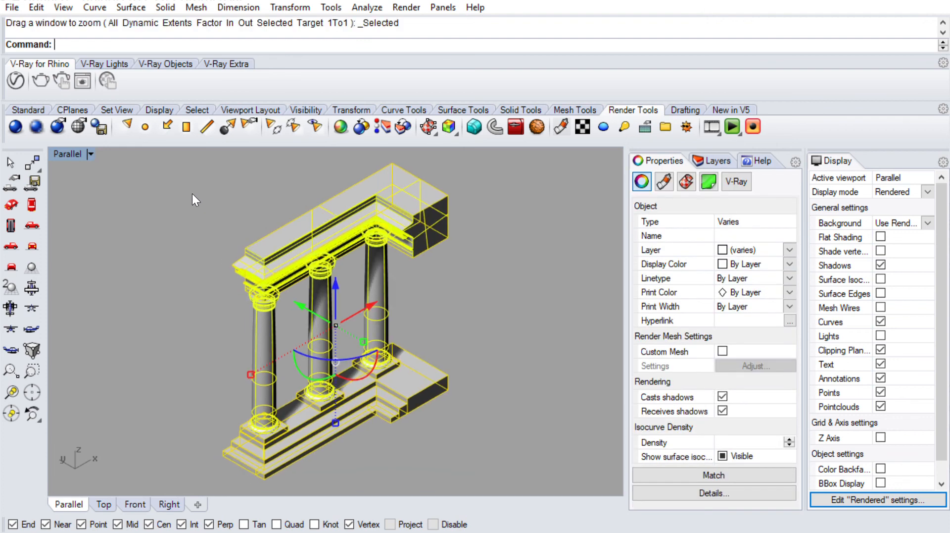
pyautogui.click(157, 241)
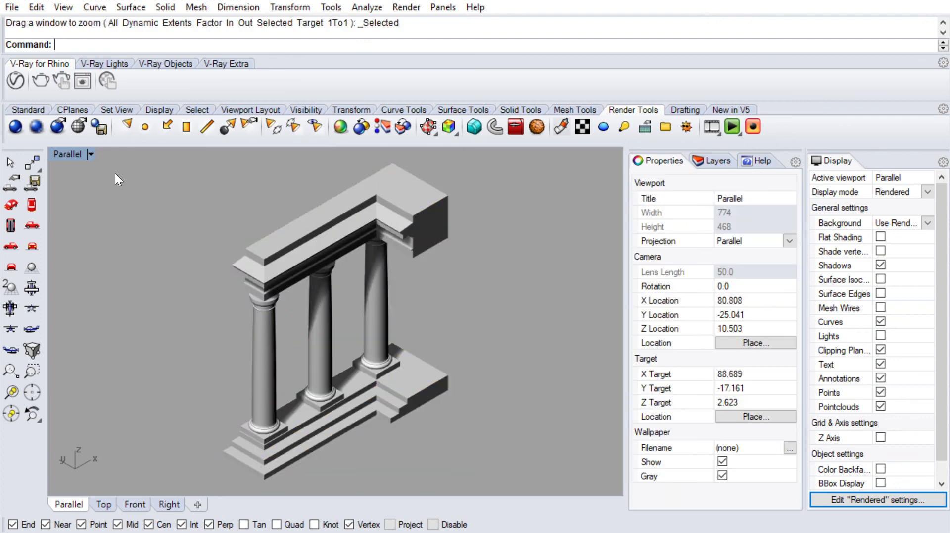
# Step: Open the Render page of the document properties
pyautogui.click(61, 115)
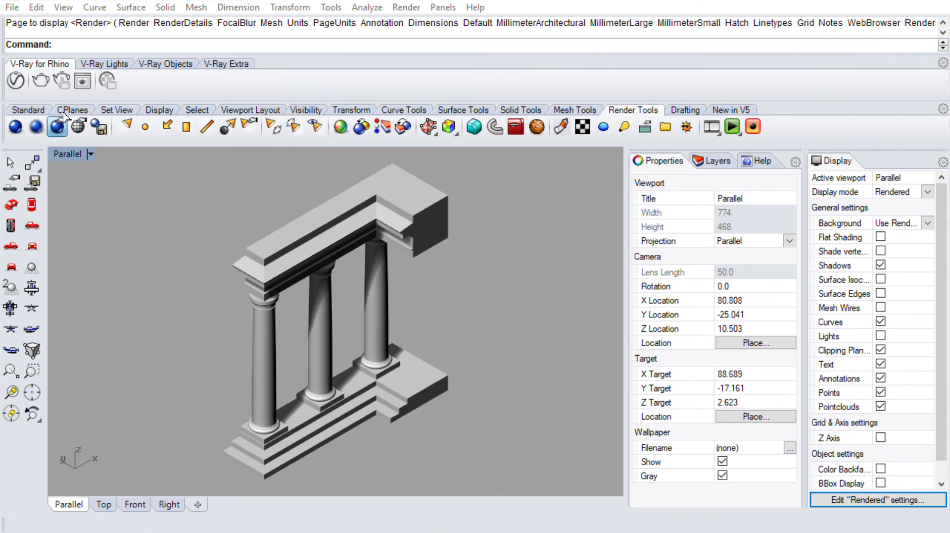